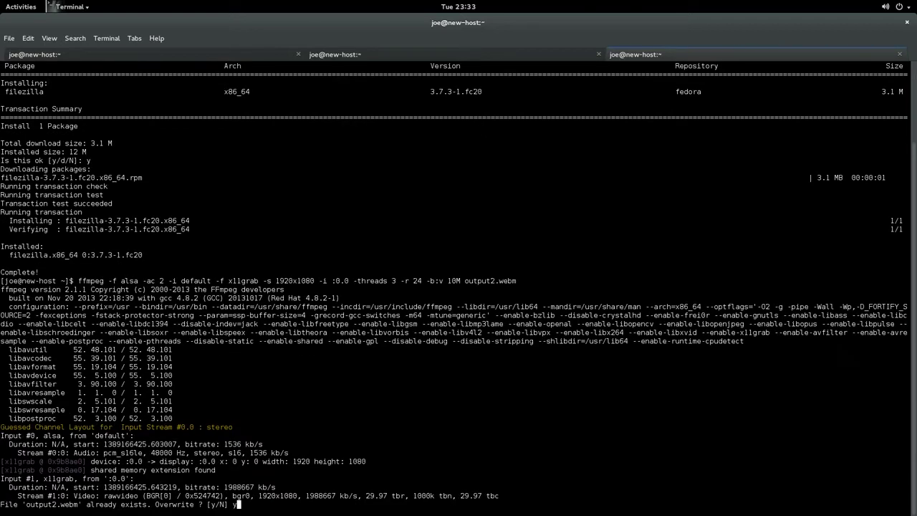
# Start the recording, overwriting output2.webm, and flip between the Writer and Audacity workspaces
pyautogui.press('Return')
pyautogui.hotkey('ctrl', 'alt', 'Down')
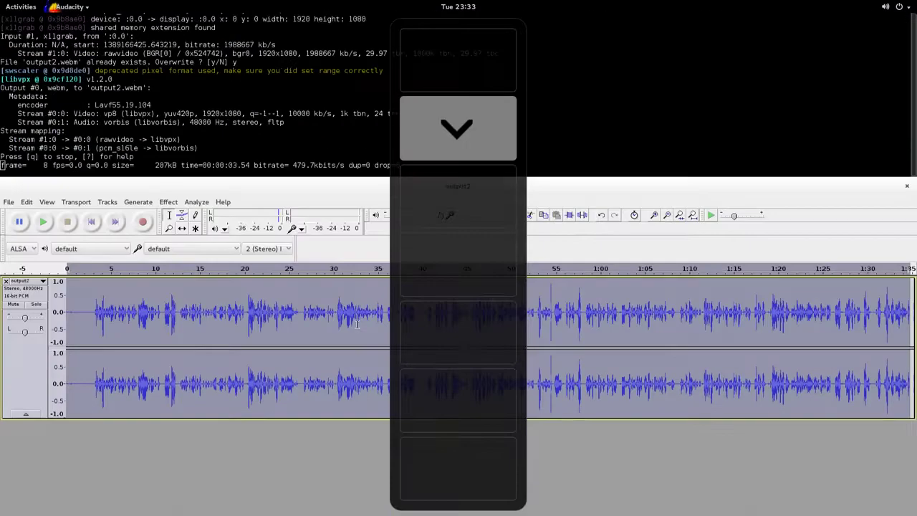
pyautogui.hotkey('ctrl', 'alt', 'Down')
pyautogui.hotkey('ctrl', 'alt', 'Up')
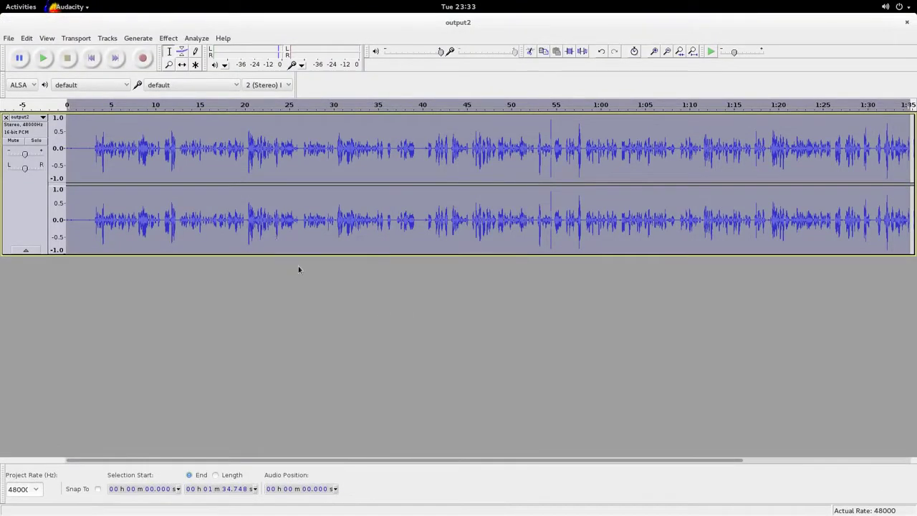
# Cycle through the workspaces down to Firefox and back, finishing on FileZilla
pyautogui.hotkey('ctrl', 'alt', 'Down')
pyautogui.hotkey('ctrl', 'alt', 'Down')
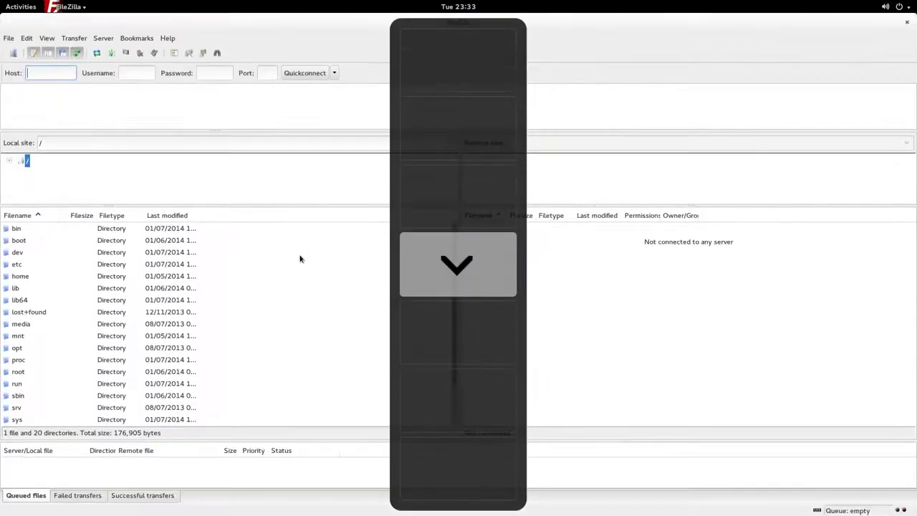
pyautogui.hotkey('ctrl', 'alt', 'Down')
pyautogui.hotkey('ctrl', 'alt', 'Up')
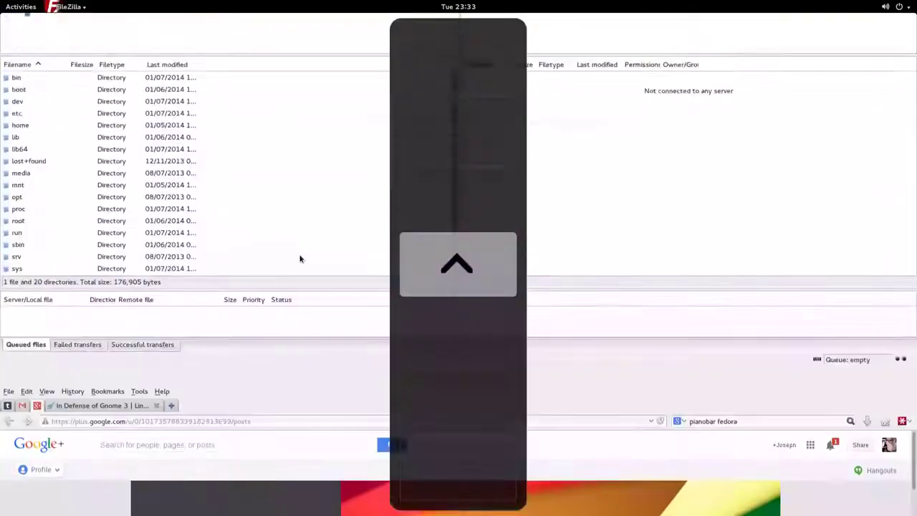
pyautogui.hotkey('ctrl', 'alt', 'Up')
pyautogui.hotkey('ctrl', 'alt', 'Up')
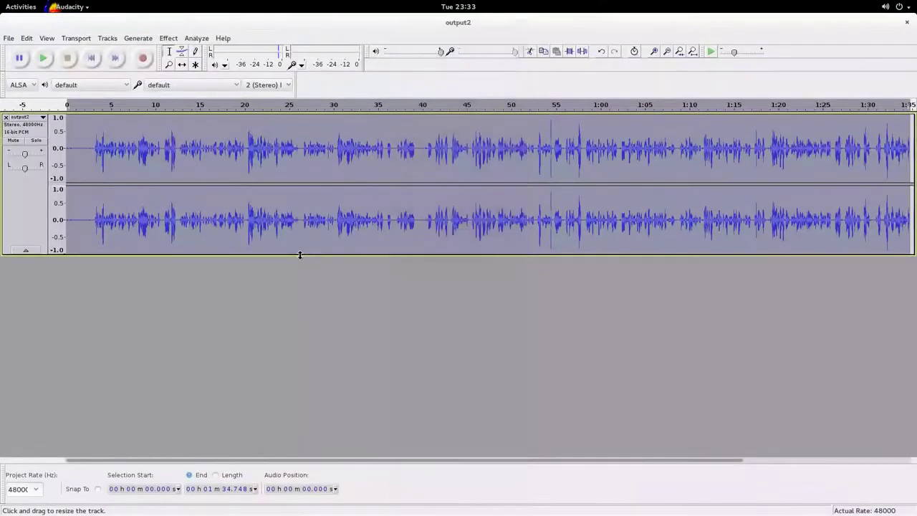
pyautogui.hotkey('ctrl', 'alt', 'Up')
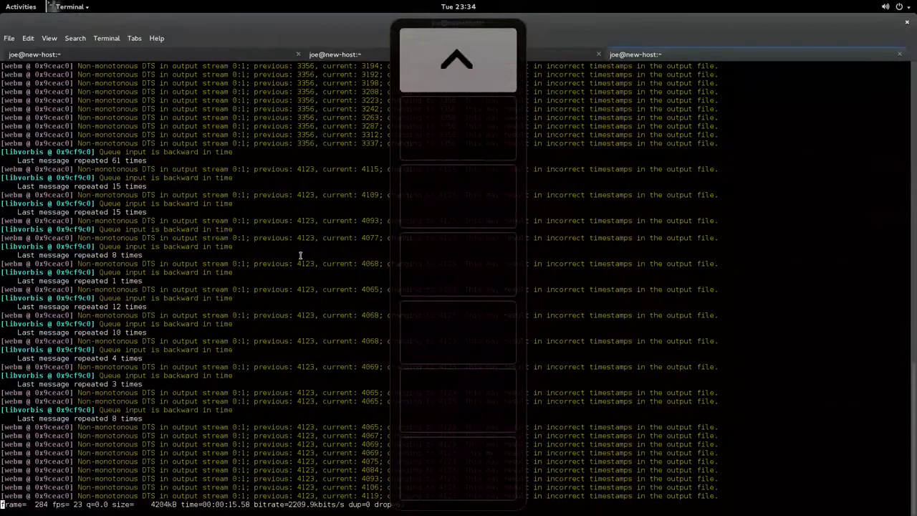
pyautogui.hotkey('ctrl', 'alt', 'Down')
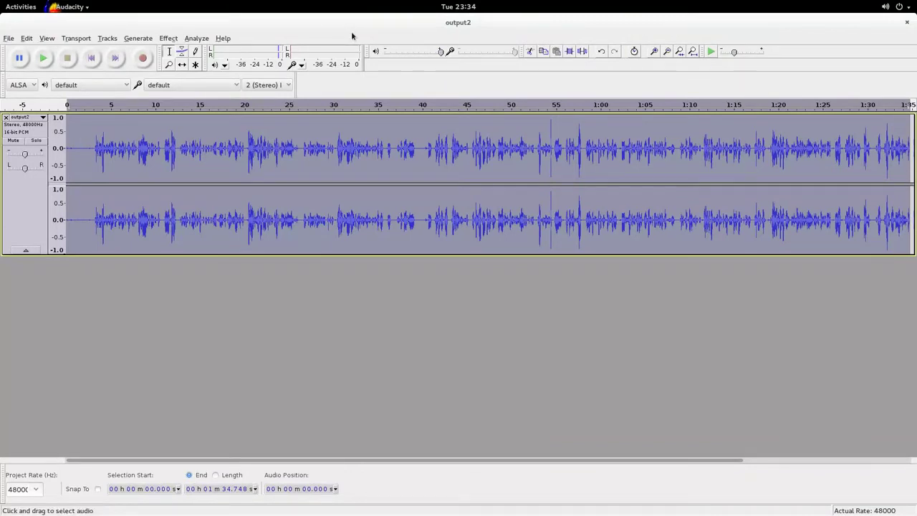
pyautogui.hotkey('ctrl', 'alt', 'Down')
pyautogui.hotkey('ctrl', 'alt', 'Down')
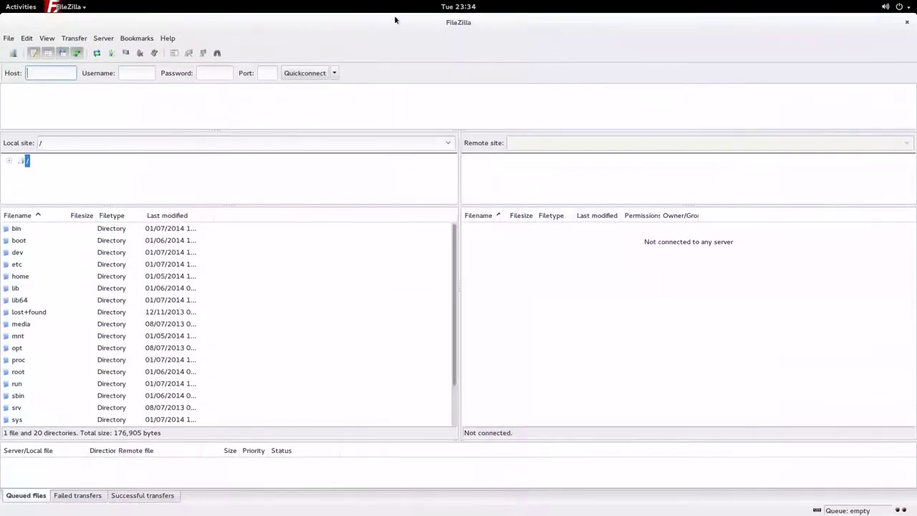
# Snap FileZilla to the left half and Firefox to the right half on one workspace
pyautogui.moveTo(395, 18); pyautogui.dragTo(1, 162)
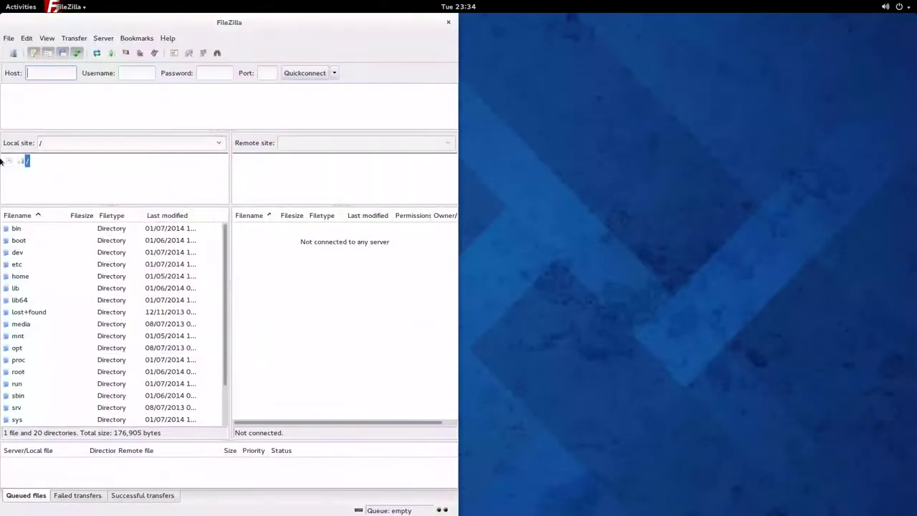
pyautogui.hotkey('ctrl', 'alt', 'Down')
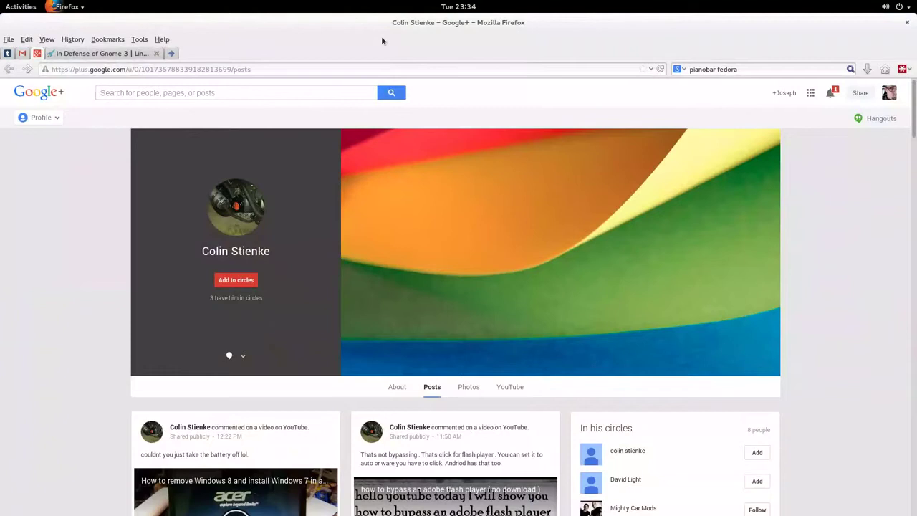
pyautogui.moveTo(382, 41); pyautogui.dragTo(915, 220)
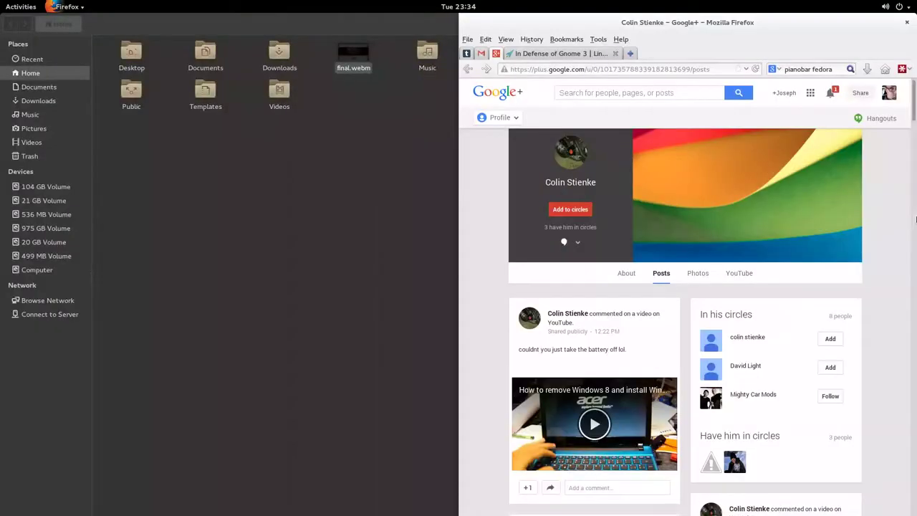
pyautogui.hotkey('ctrl', 'alt', 'shift', 'Up')
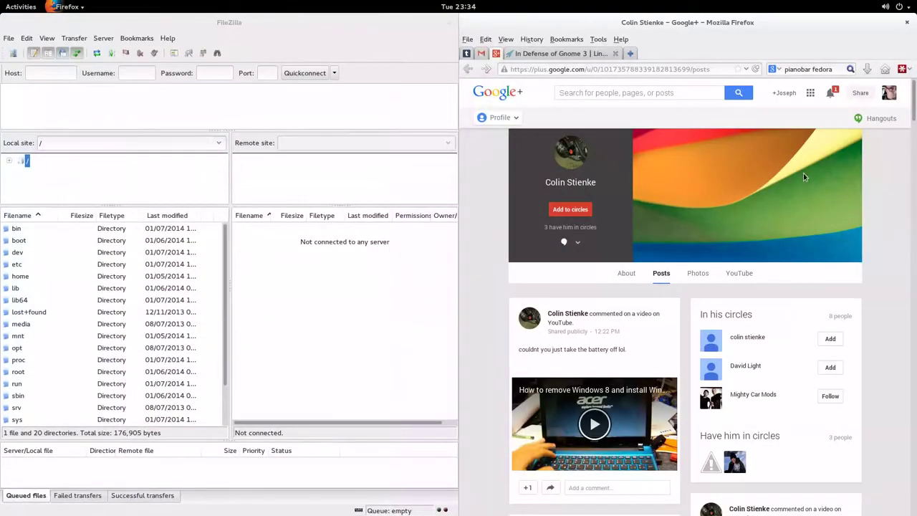
# In Firefox, select the current web address, then open and close a new tab
pyautogui.click(617, 72)
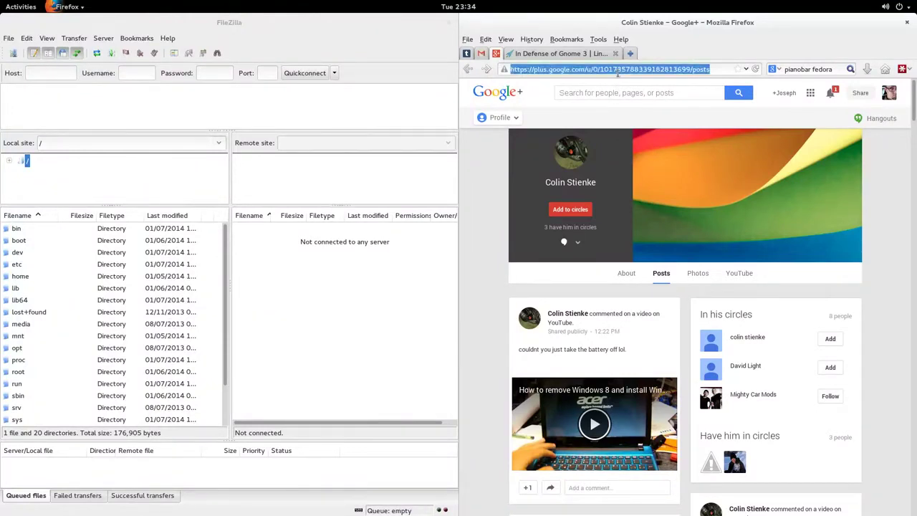
pyautogui.hotkey('ctrl', 't')
pyautogui.hotkey('ctrl', 'w')
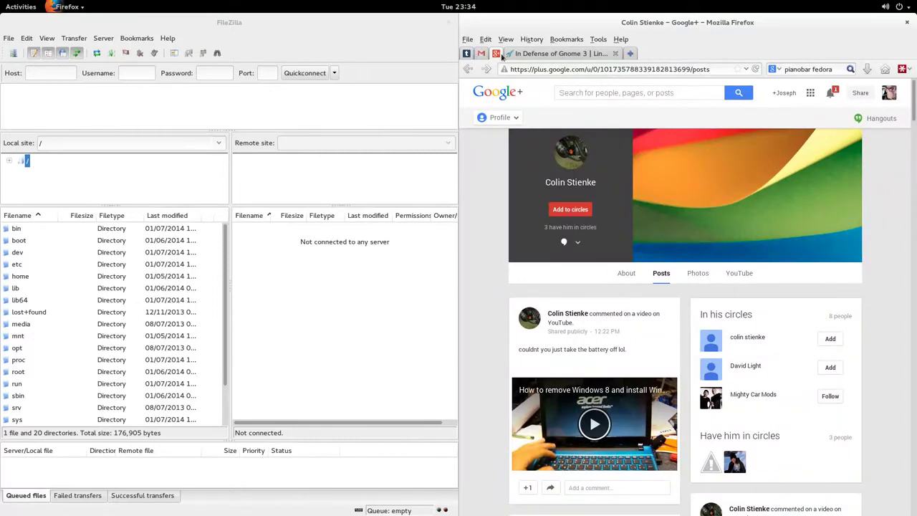
# Load linuxbookpro.com by entering 'linuxbookpro' with Ctrl+Enter
pyautogui.click(609, 69)
pyautogui.write('linu')
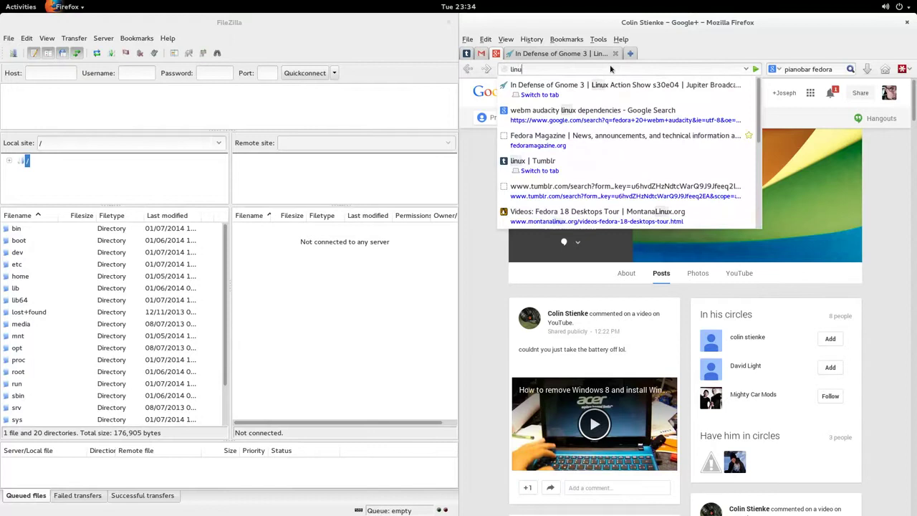
pyautogui.write('xboo')
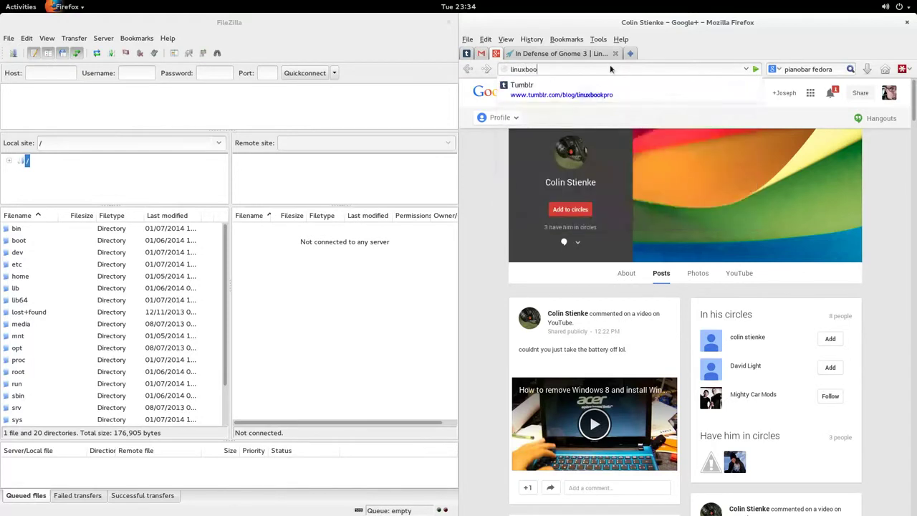
pyautogui.write('kpro')
pyautogui.hotkey('ctrl', 'Return')
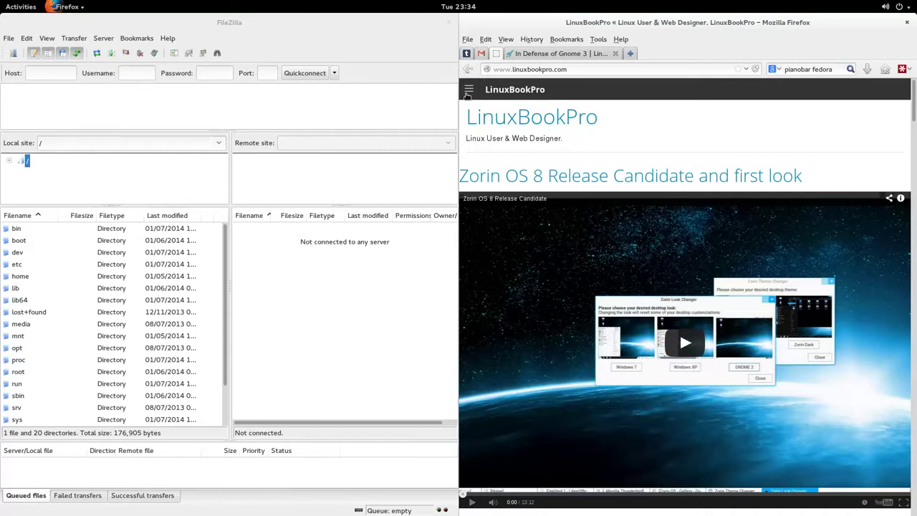
# Open the site's sidebar, scroll down to Meta and follow the Log in link
pyautogui.click(469, 89)
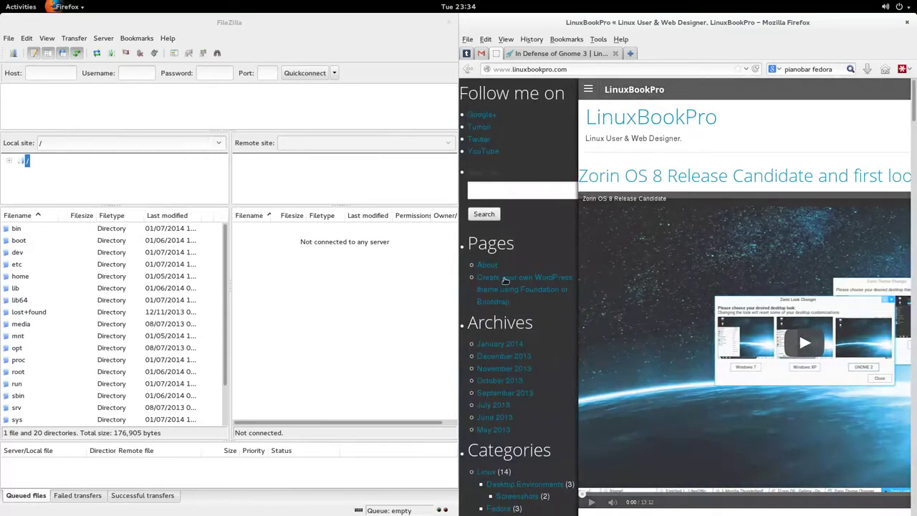
pyautogui.scroll(-5, 508, 407)
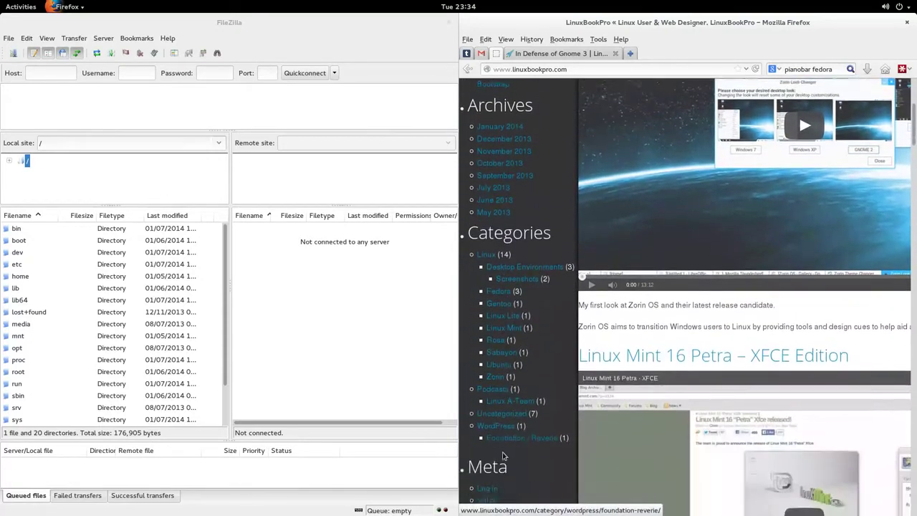
pyautogui.scroll(-1, 502, 464)
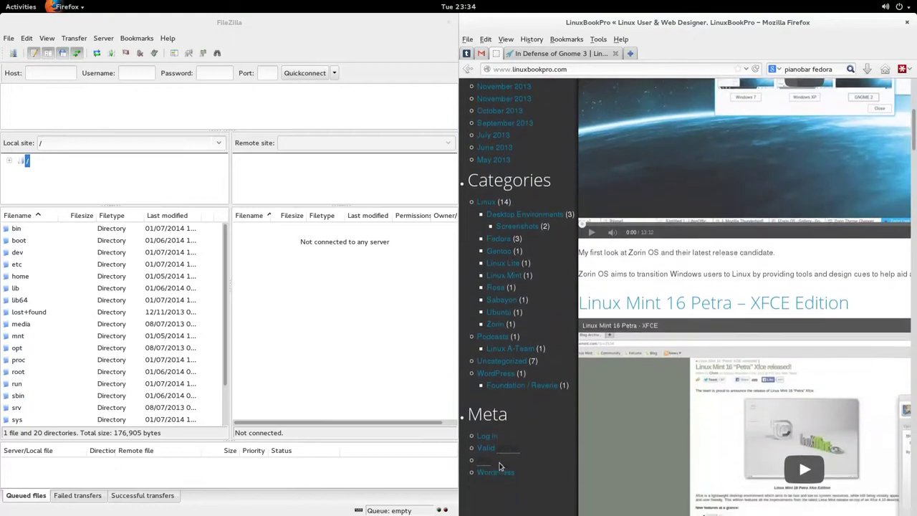
pyautogui.click(489, 435)
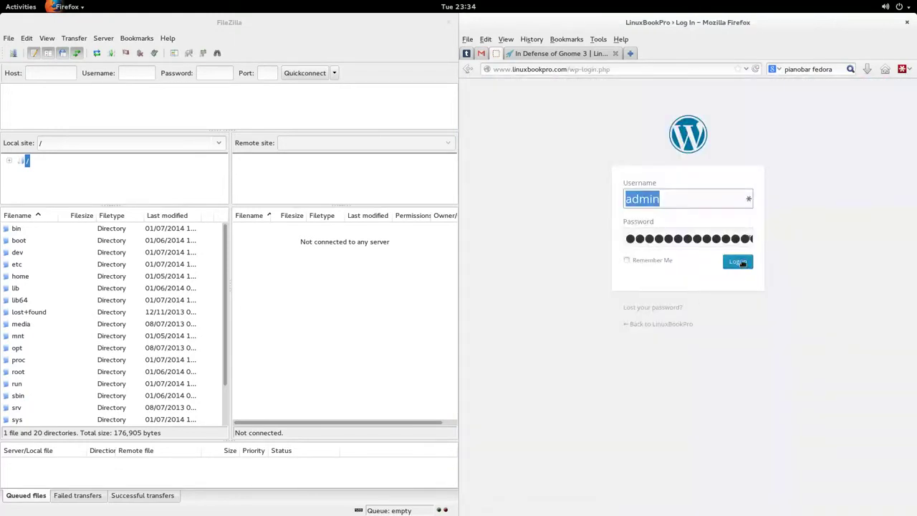
# Log in with the pre-filled credentials and go to Appearance > Themes
pyautogui.click(742, 263)
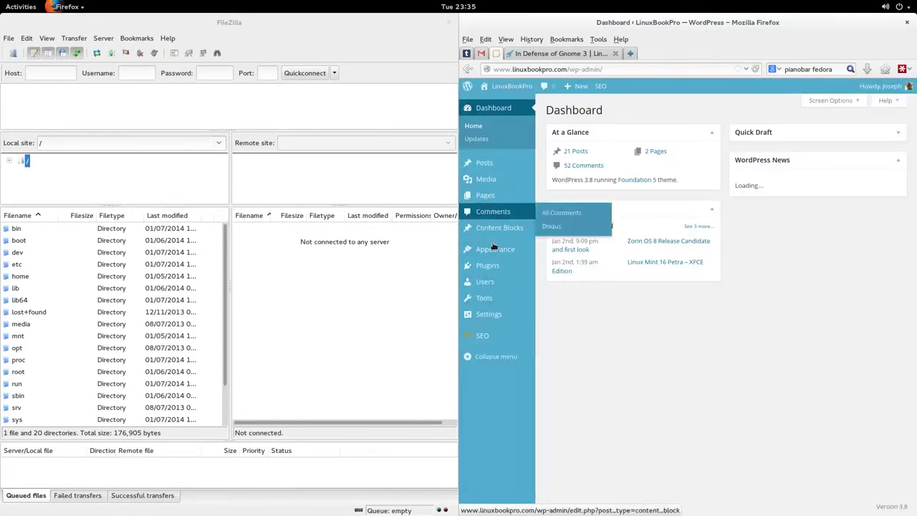
pyautogui.moveTo(495, 249)
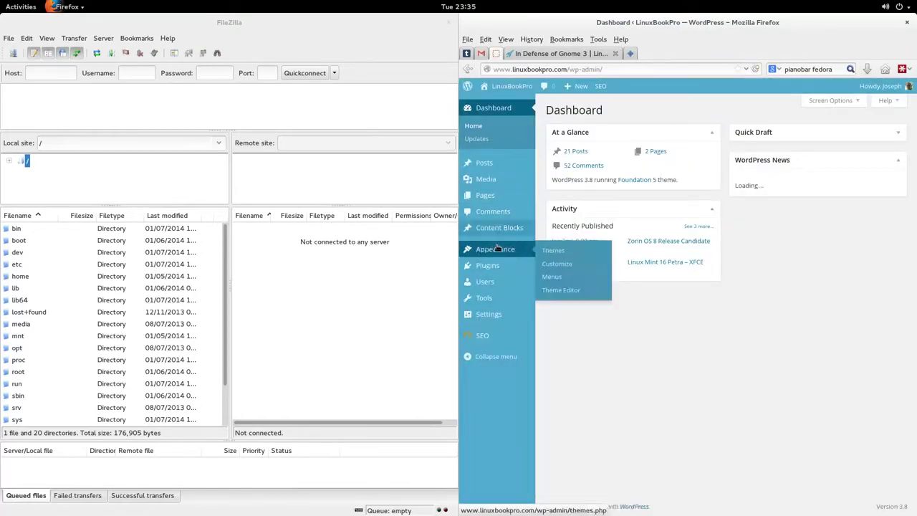
pyautogui.click(555, 252)
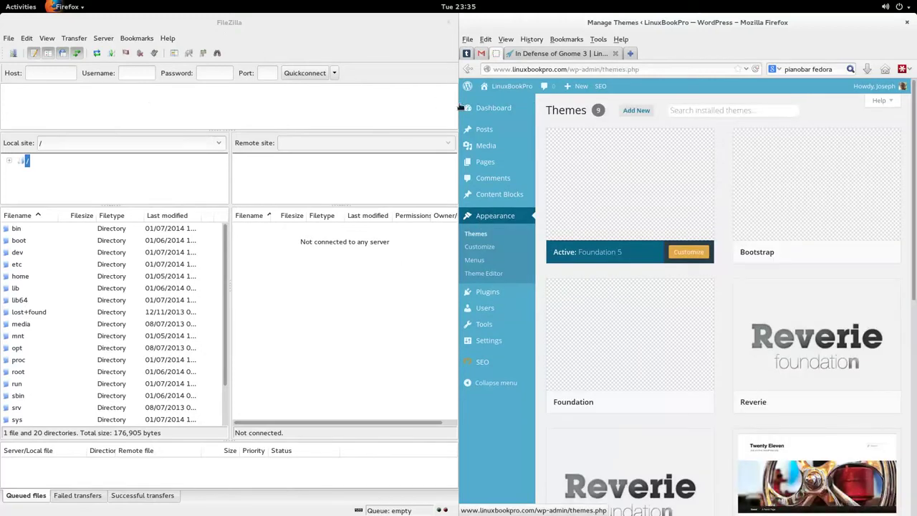
pyautogui.moveTo(629, 190)
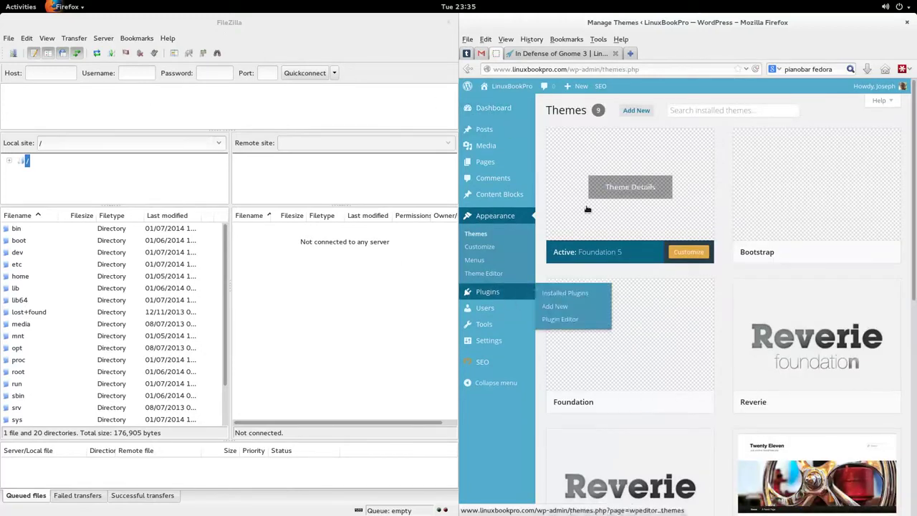
# Maximize Firefox, hop down to the Files workspace and back, then open the Activities overview
pyautogui.hotkey('alt', 'space')
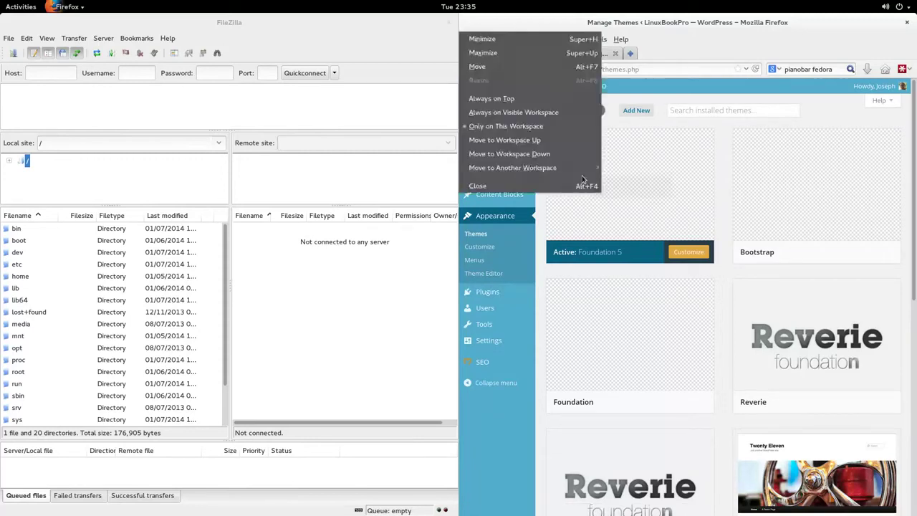
pyautogui.press('x')
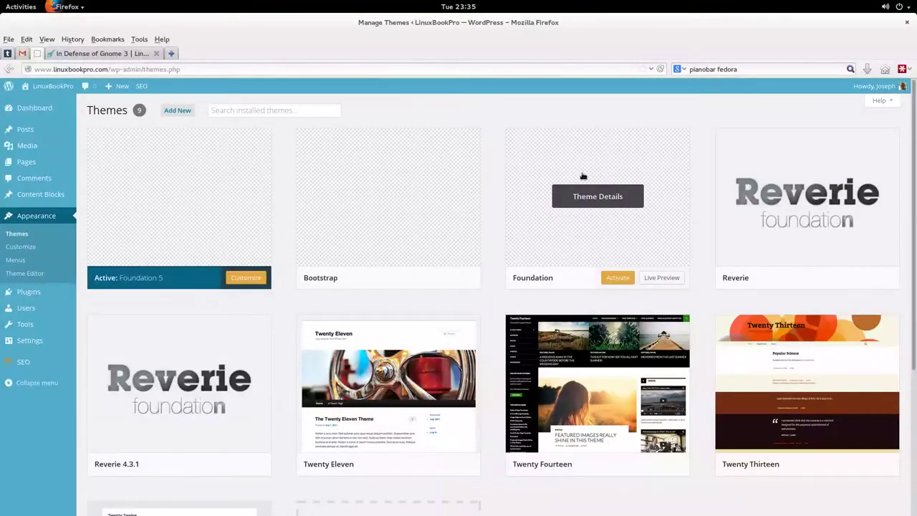
pyautogui.hotkey('ctrl', 'alt', 'Down')
pyautogui.hotkey('ctrl', 'alt', 'Up')
pyautogui.hotkey('ctrl', 'alt', 'Down')
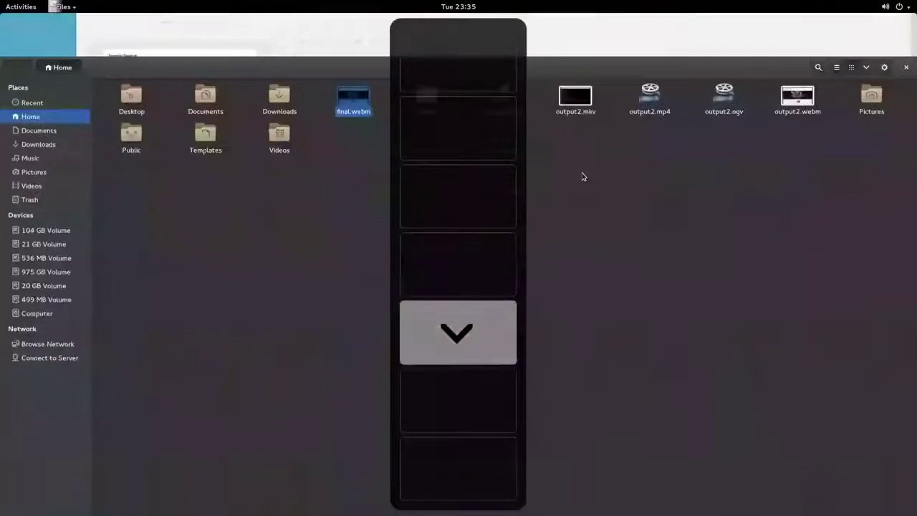
pyautogui.hotkey('ctrl', 'alt', 'Up')
pyautogui.hotkey('ctrl', 'alt', 'Up')
pyautogui.hotkey('ctrl', 'alt', 'Down')
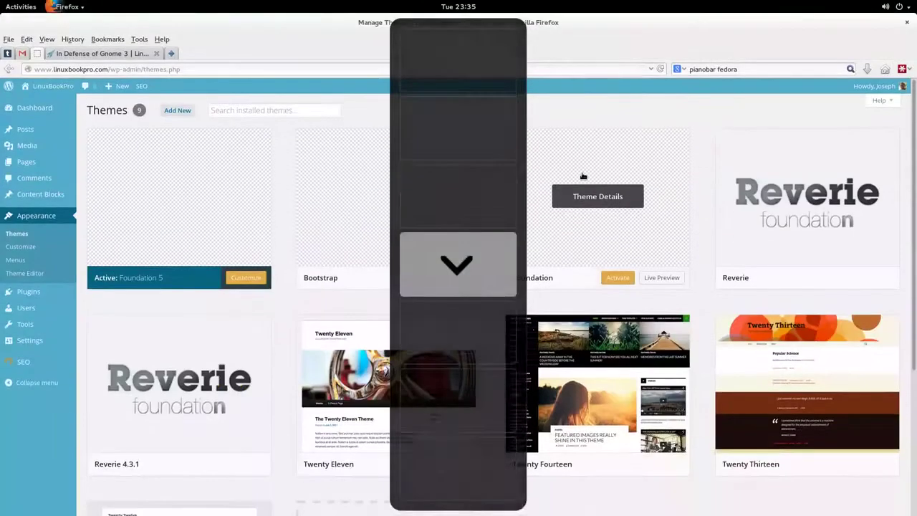
pyautogui.press('super')
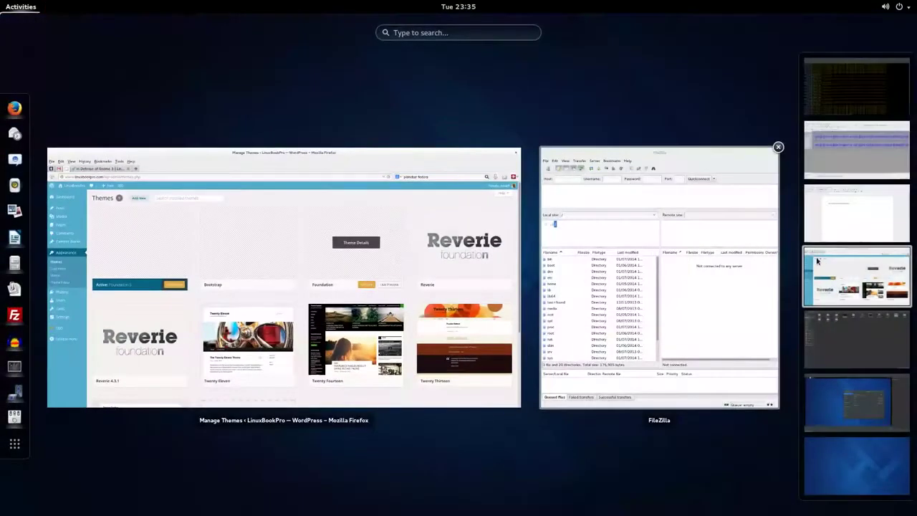
# Drag the FileZilla window from the Firefox workspace onto the fifth workspace thumbnail
pyautogui.click(570, 248)
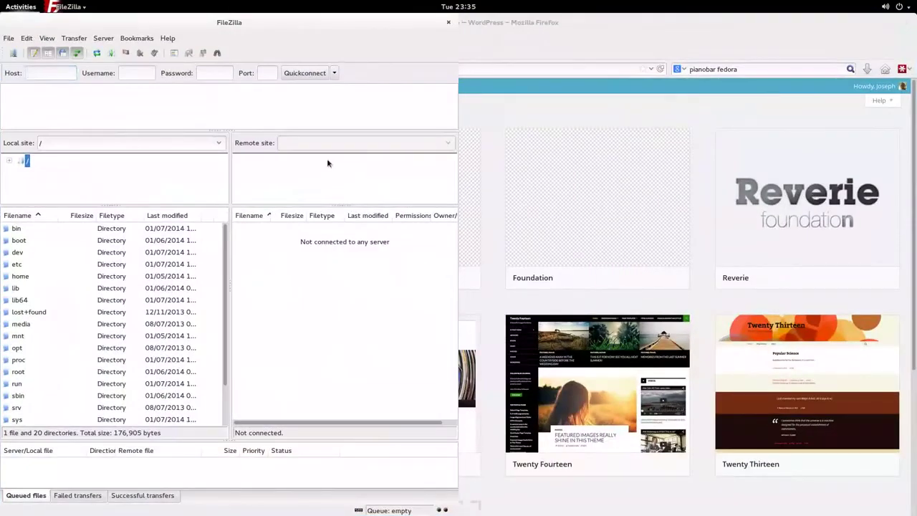
pyautogui.press('super')
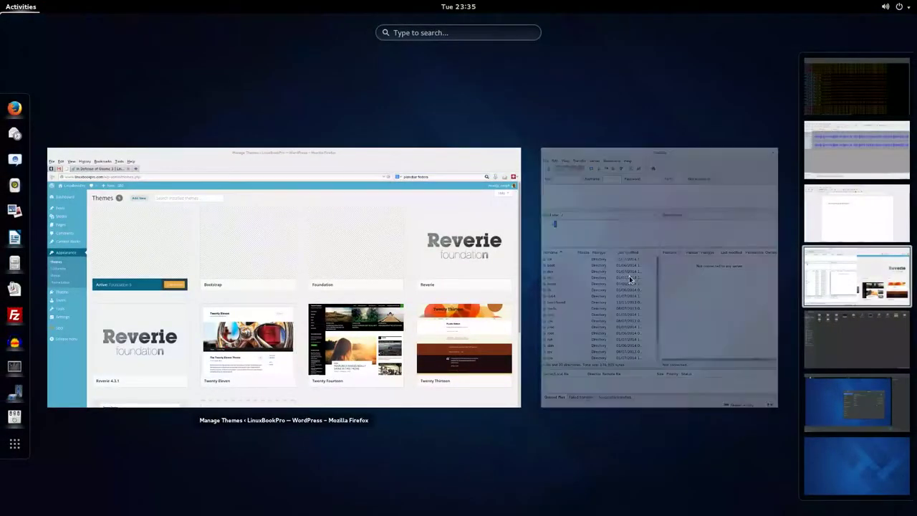
pyautogui.moveTo(613, 252); pyautogui.dragTo(630, 272)
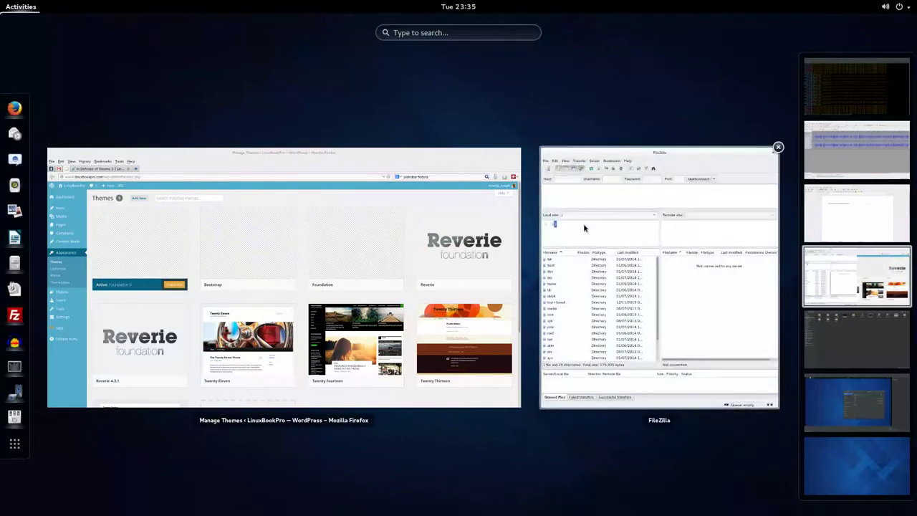
pyautogui.moveTo(284, 277)
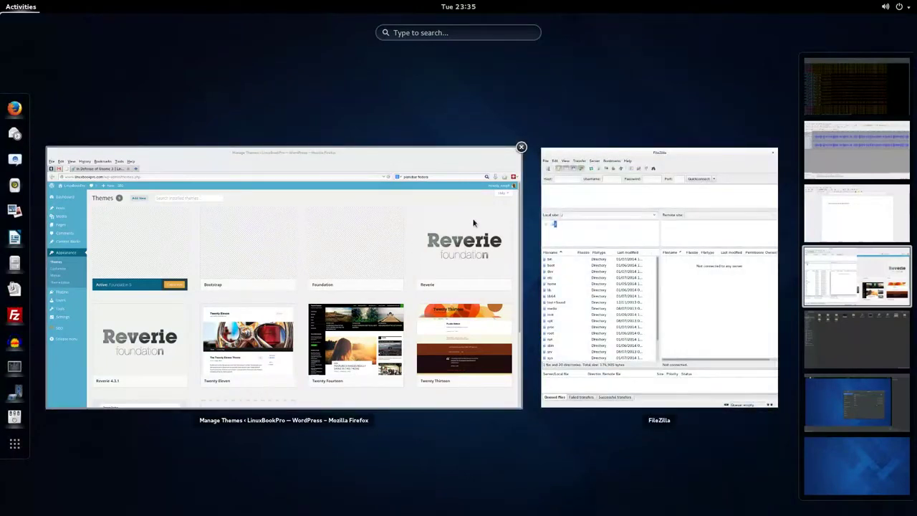
pyautogui.moveTo(583, 225)
pyautogui.mouseDown()
pyautogui.moveTo(851, 390)
pyautogui.moveTo(867, 355)
pyautogui.moveTo(849, 360)
pyautogui.moveTo(834, 347)
pyautogui.mouseUp()
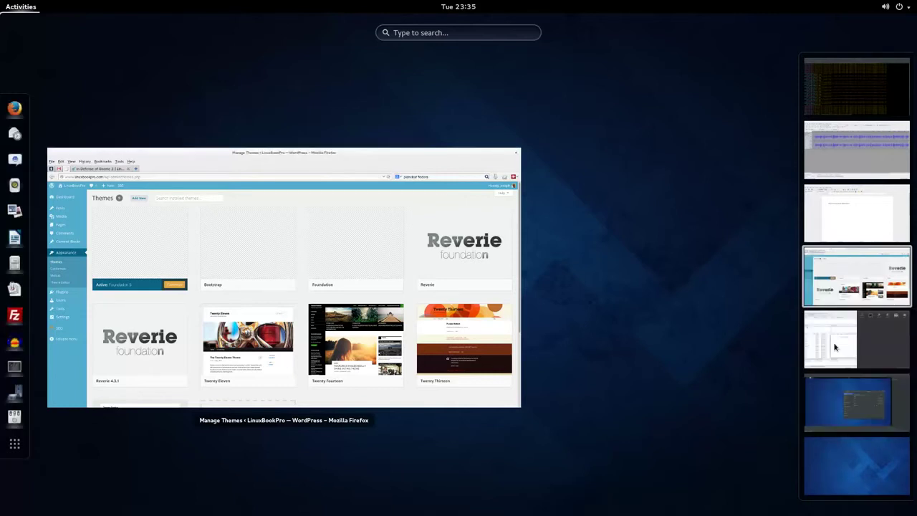
pyautogui.click(895, 348)
# Move the Home window to the last workspace, open it, then switch up to Firefox
pyautogui.moveTo(632, 237); pyautogui.dragTo(860, 465)
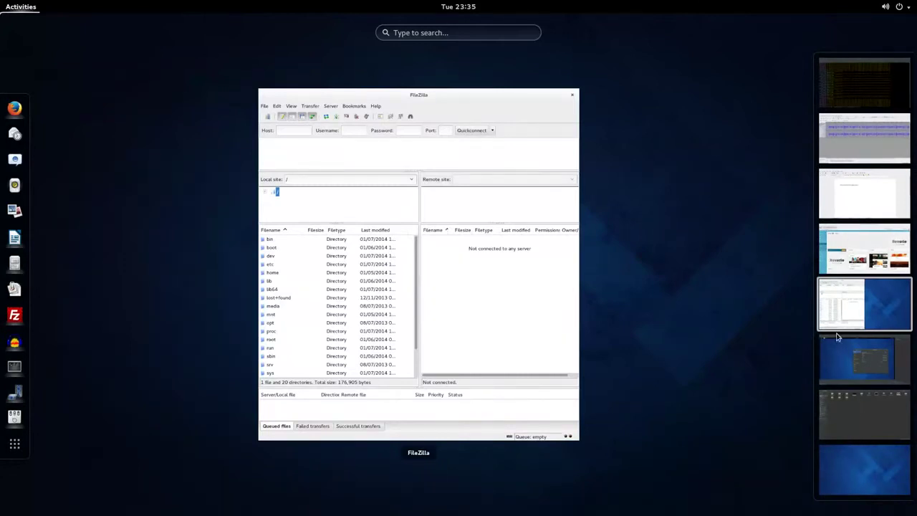
pyautogui.click(863, 472)
pyautogui.click(869, 407)
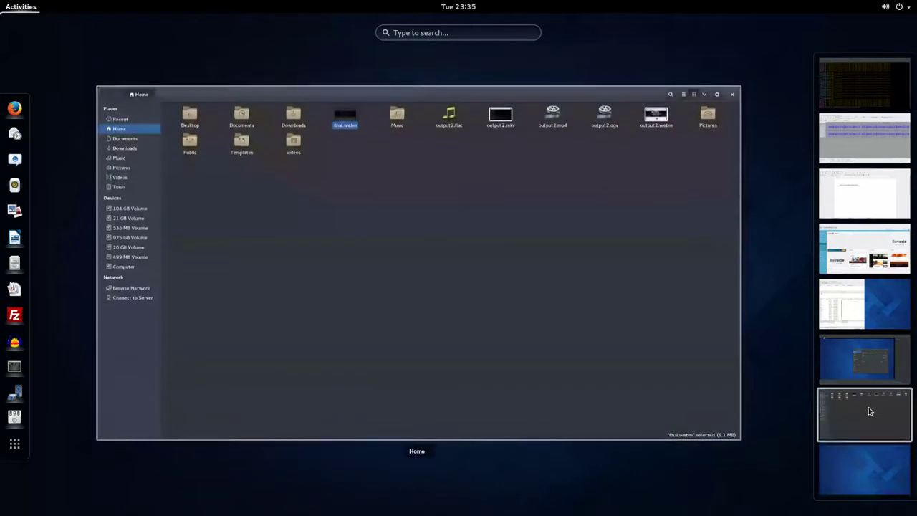
pyautogui.click(672, 377)
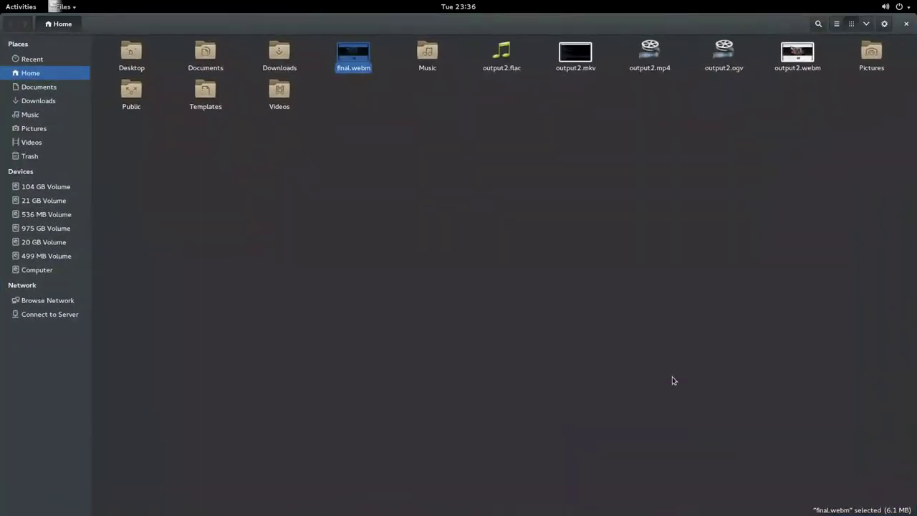
pyautogui.hotkey('ctrl', 'alt', 'Up')
pyautogui.hotkey('ctrl', 'alt', 'Up')
# Step up and down through the Firefox, FileZilla, Files and empty workspaces
pyautogui.hotkey('ctrl', 'alt', 'Up')
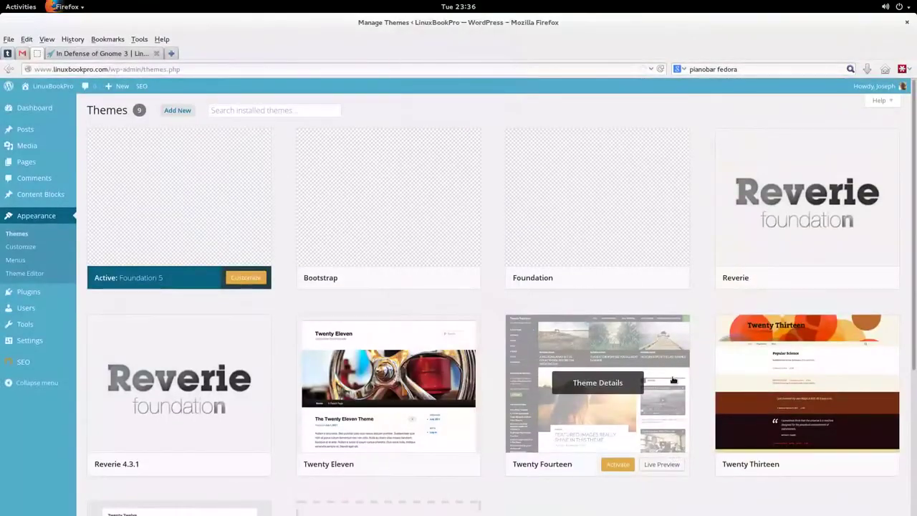
pyautogui.hotkey('ctrl', 'alt', 'Down')
pyautogui.hotkey('ctrl', 'alt', 'Up')
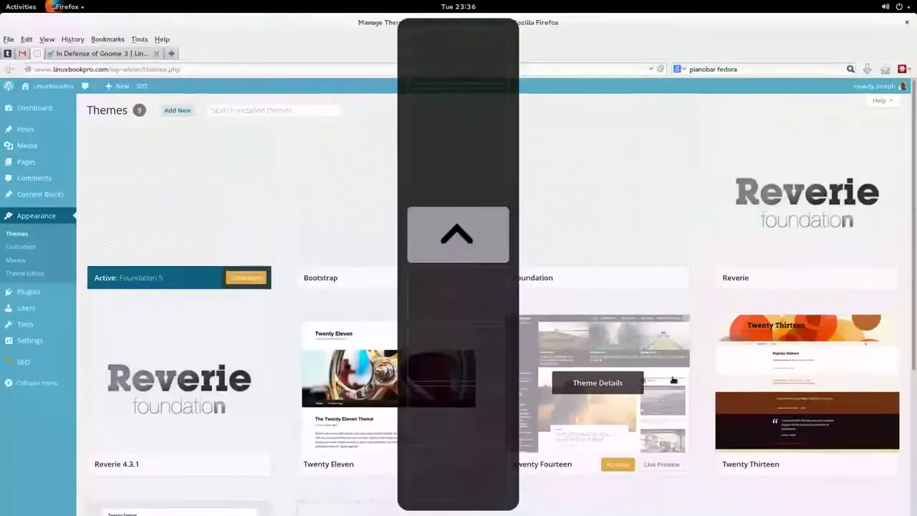
pyautogui.hotkey('ctrl', 'alt', 'Down')
pyautogui.hotkey('ctrl', 'alt', 'Down')
pyautogui.hotkey('ctrl', 'alt', 'Down')
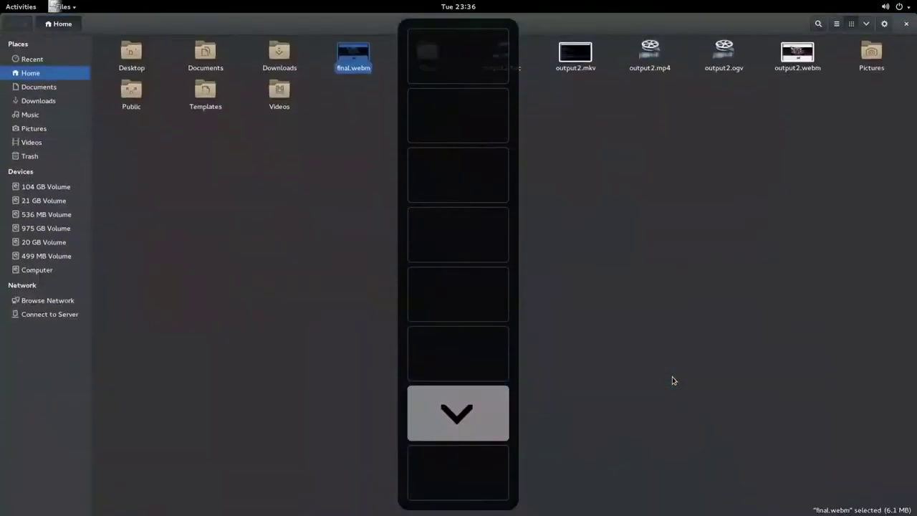
pyautogui.hotkey('ctrl', 'alt', 'Down')
pyautogui.hotkey('ctrl', 'alt', 'Up')
pyautogui.hotkey('ctrl', 'alt', 'Up')
pyautogui.hotkey('ctrl', 'alt', 'Up')
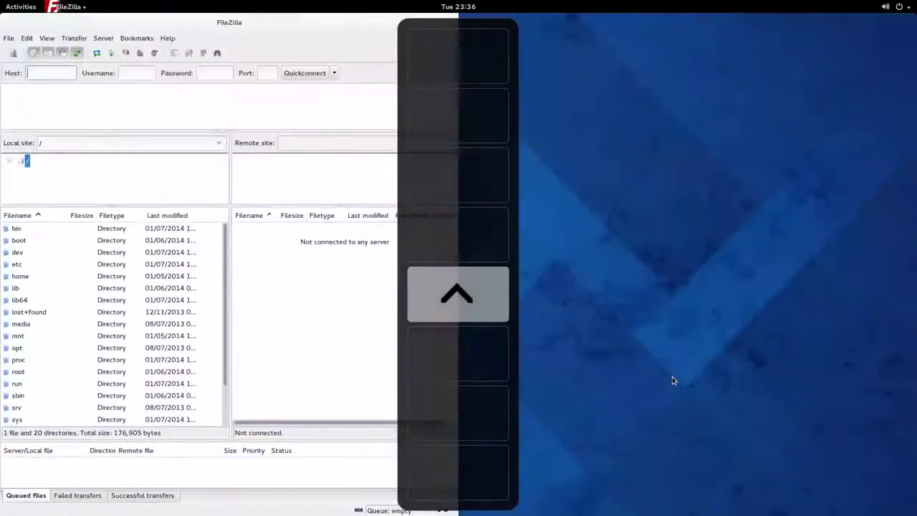
# Dismiss FileZilla's window menu, step through Videos, Files and Audacity, then open the terminal's overview
pyautogui.hotkey('ctrl', 'alt', 'Up')
pyautogui.hotkey('ctrl', 'alt', 'Down')
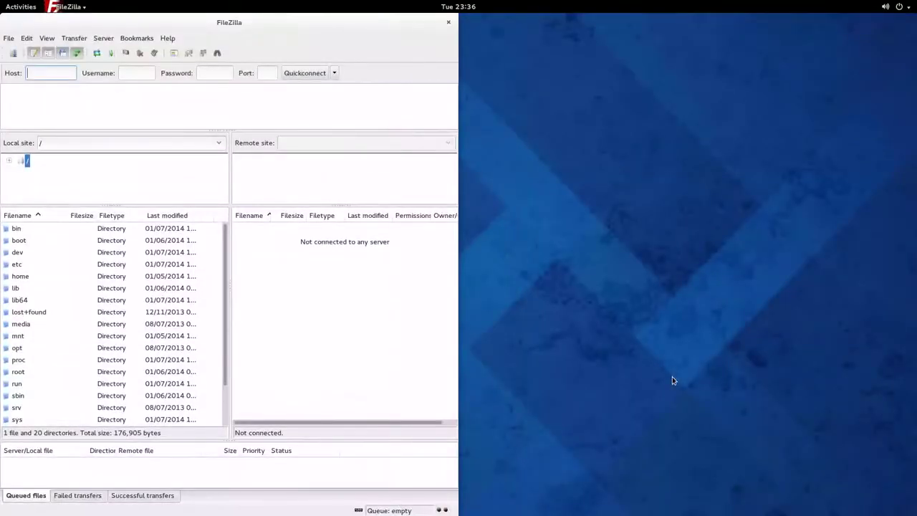
pyautogui.hotkey('alt', 'space')
pyautogui.press('Escape')
pyautogui.hotkey('ctrl', 'alt', 'Up')
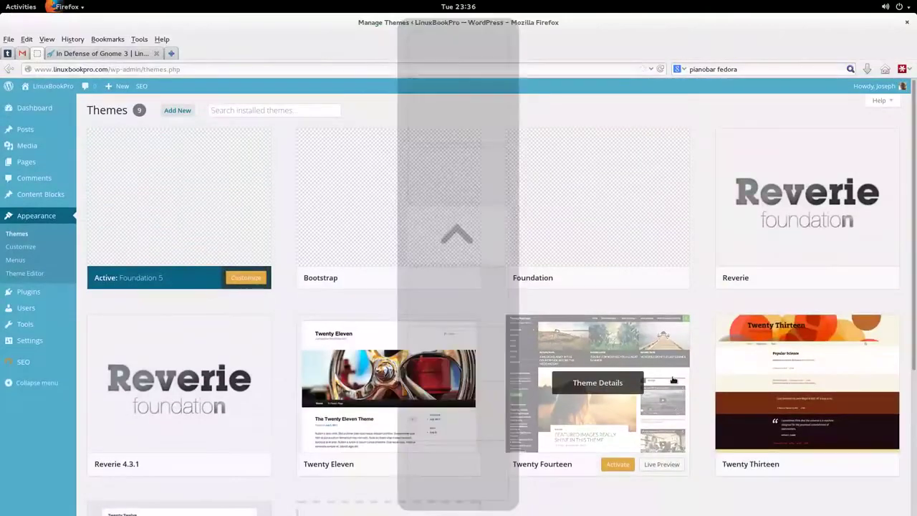
pyautogui.hotkey('ctrl', 'alt', 'Down')
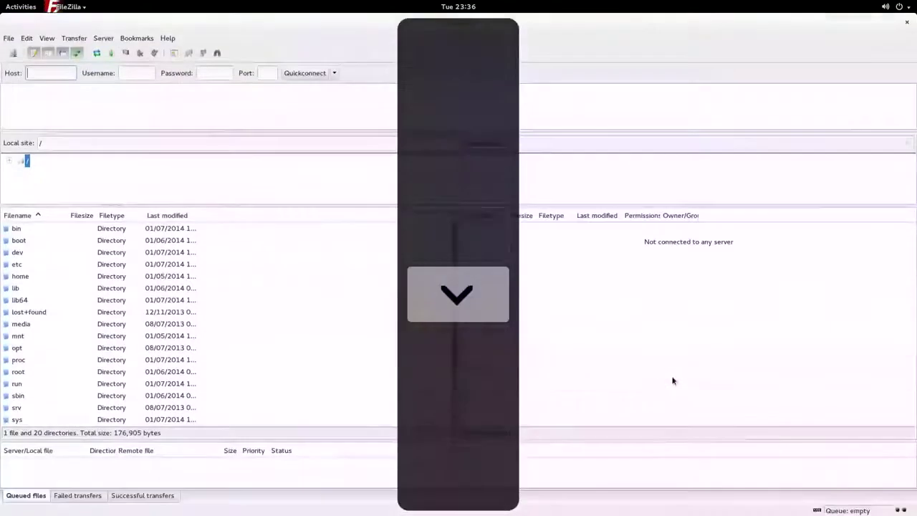
pyautogui.hotkey('ctrl', 'alt', 'Down')
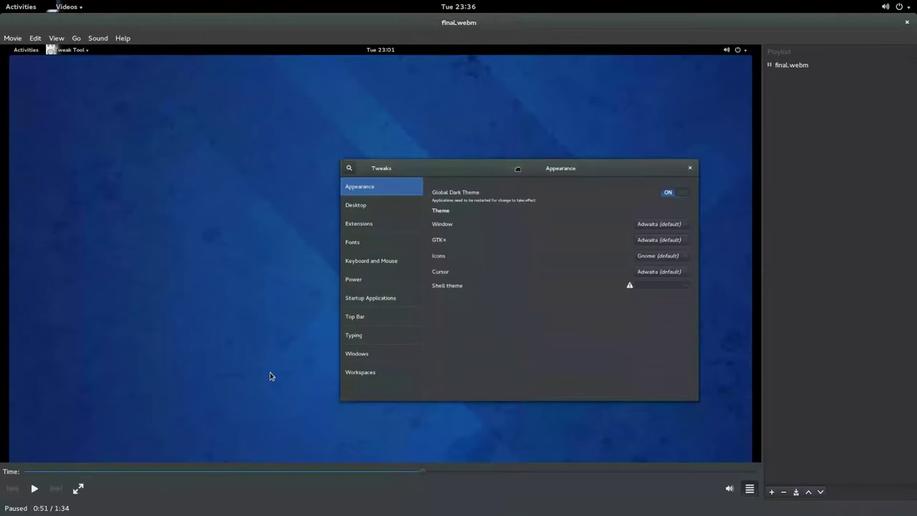
pyautogui.hotkey('ctrl', 'alt', 'Down')
pyautogui.hotkey('ctrl', 'alt', 'Up')
pyautogui.hotkey('ctrl', 'alt', 'Up')
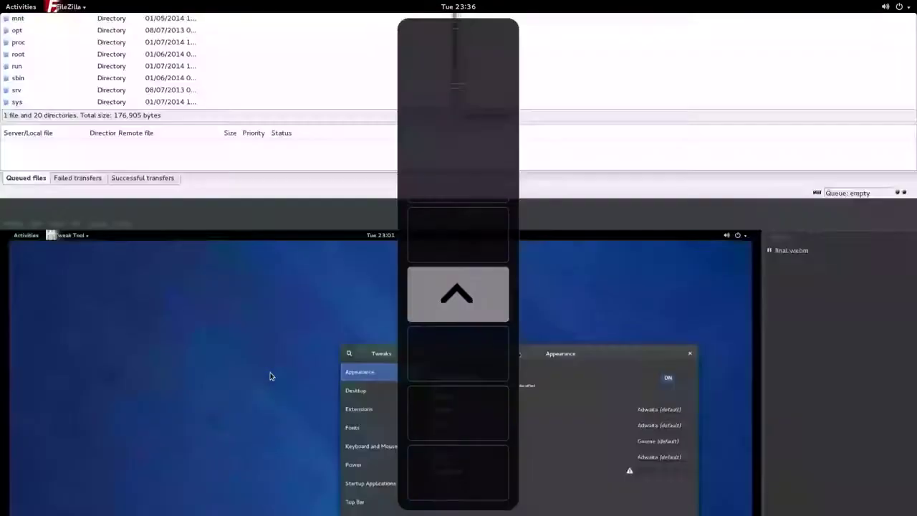
pyautogui.hotkey('ctrl', 'alt', 'Up')
pyautogui.hotkey('ctrl', 'alt', 'Up')
pyautogui.press('super')
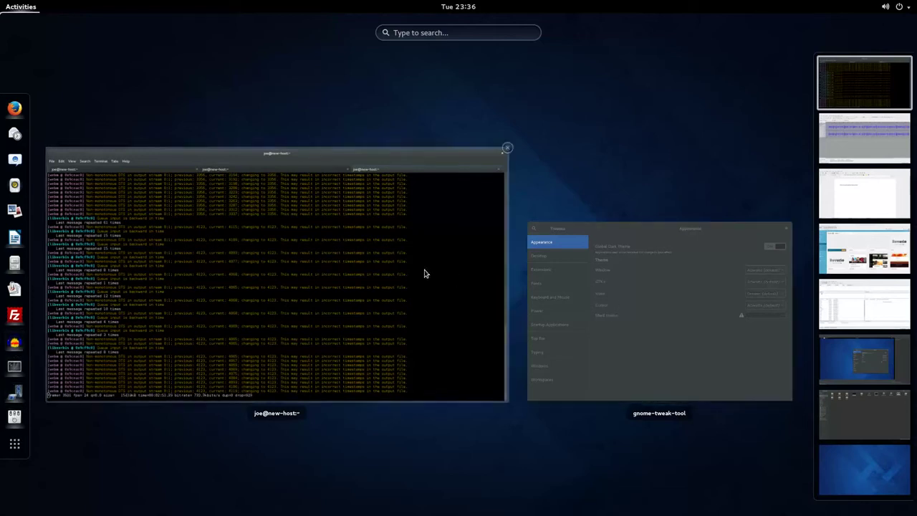
pyautogui.moveTo(659, 311)
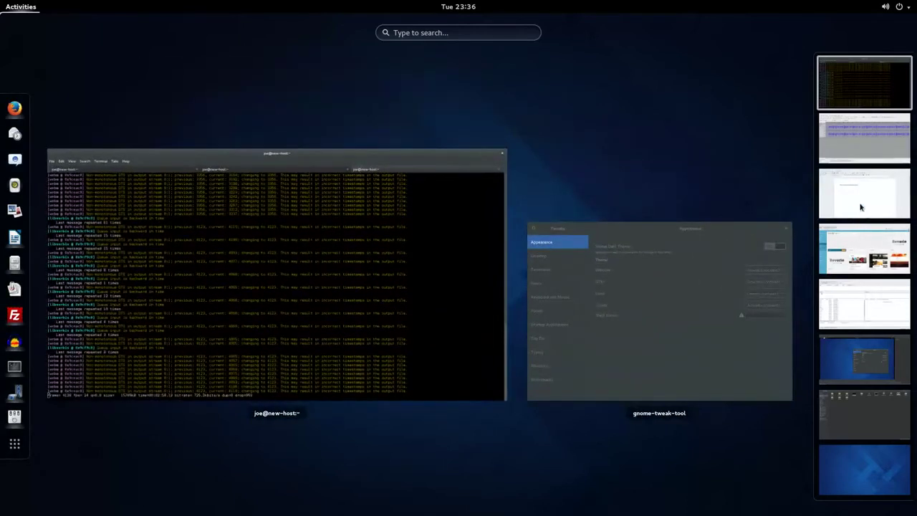
# Open Writer from its workspace preview, then reopen Activities and preview the FileZilla and Firefox workspaces
pyautogui.click(861, 208)
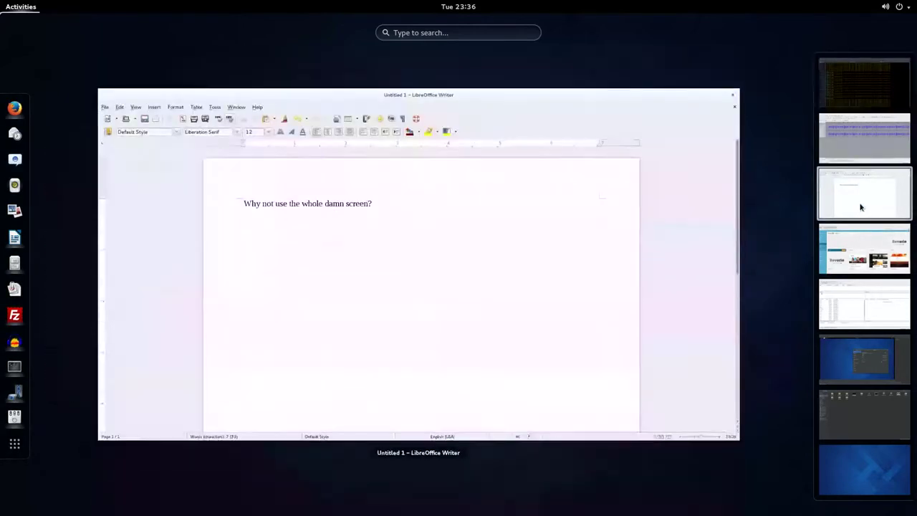
pyautogui.click(550, 224)
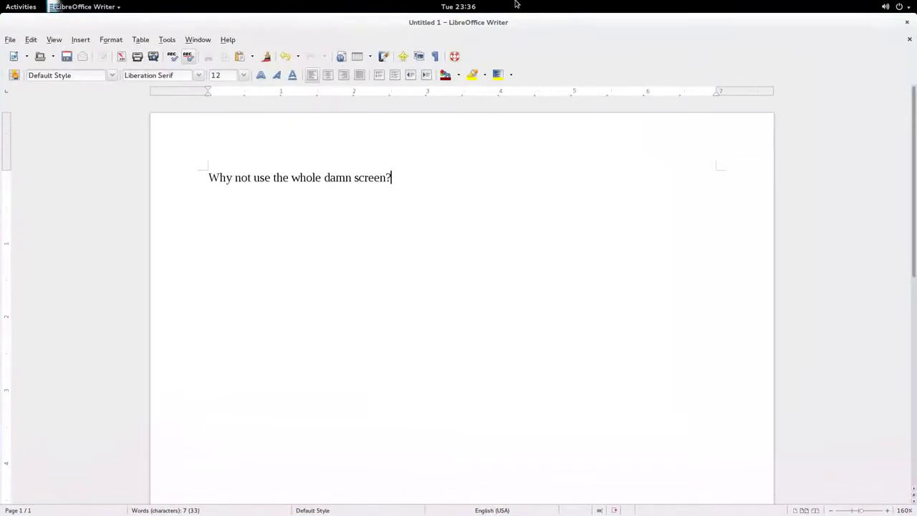
pyautogui.press('super')
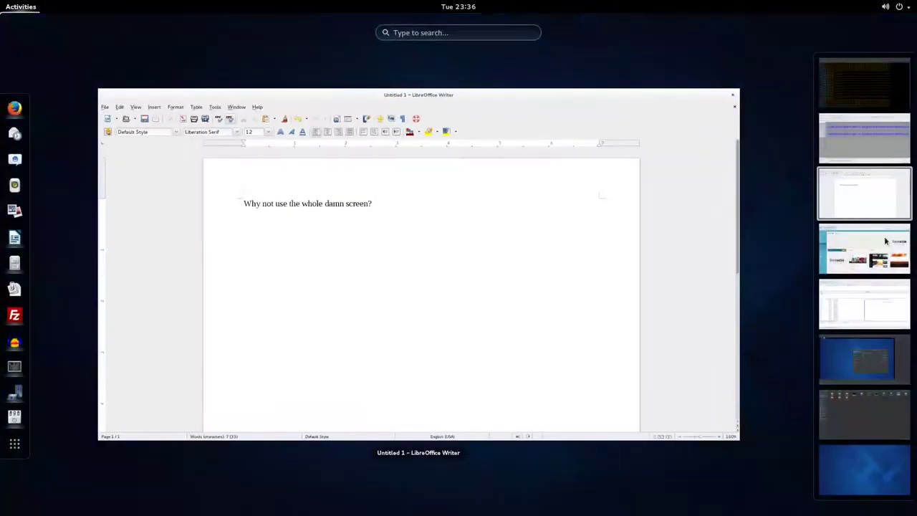
pyautogui.click(865, 316)
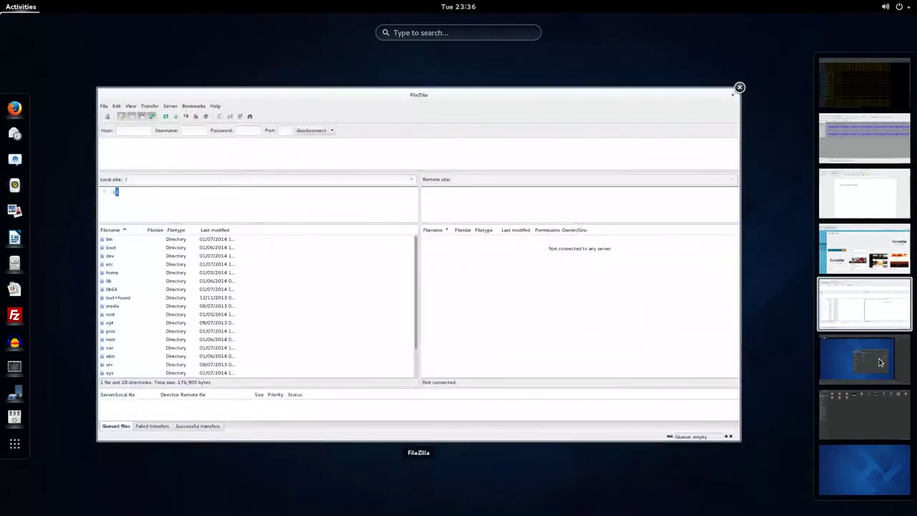
pyautogui.click(886, 263)
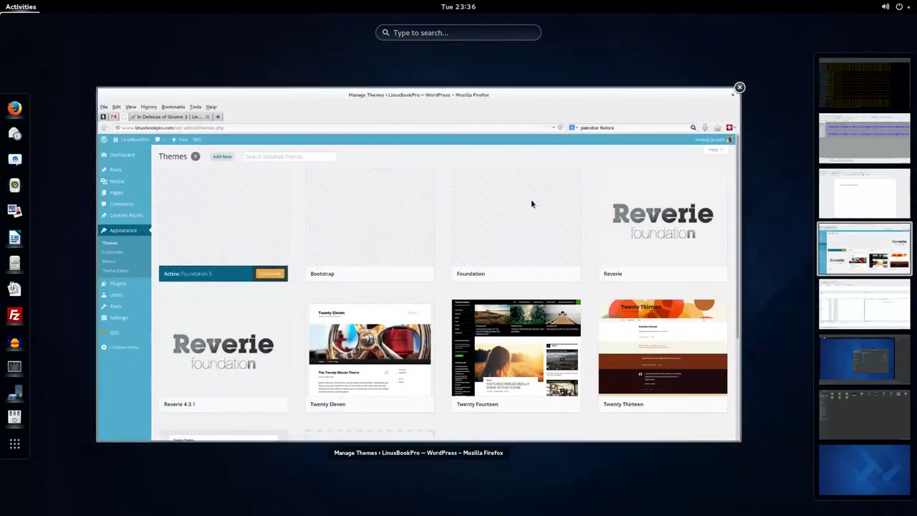
# Leave the overview on Firefox, hop workspaces, then pick the Writer window from Activities
pyautogui.click(854, 187)
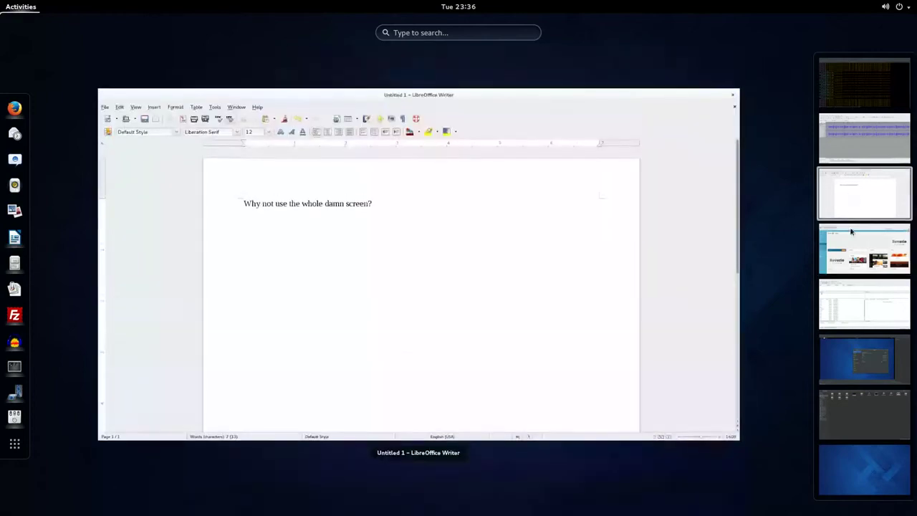
pyautogui.click(850, 227)
pyautogui.click(850, 227)
pyautogui.hotkey('ctrl', 'alt', 'Down')
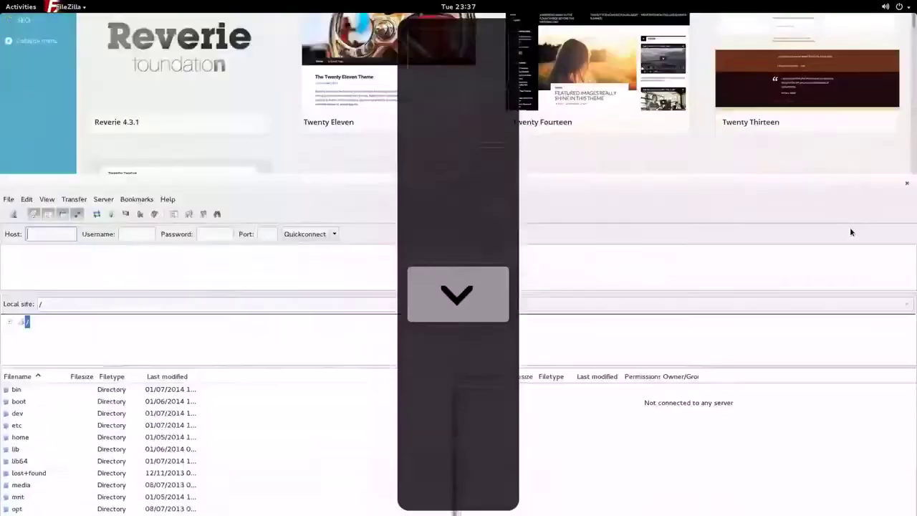
pyautogui.hotkey('ctrl', 'alt', 'Up')
pyautogui.hotkey('ctrl', 'alt', 'Up')
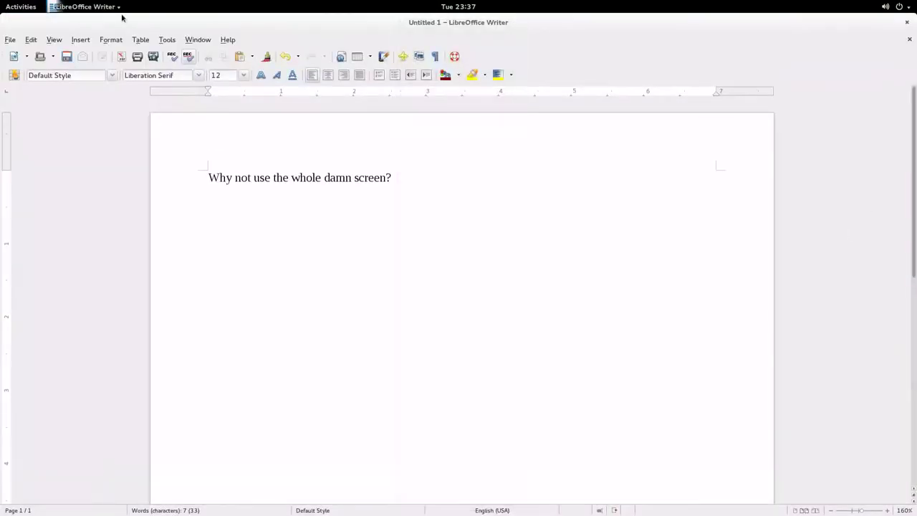
pyautogui.click(20, 6)
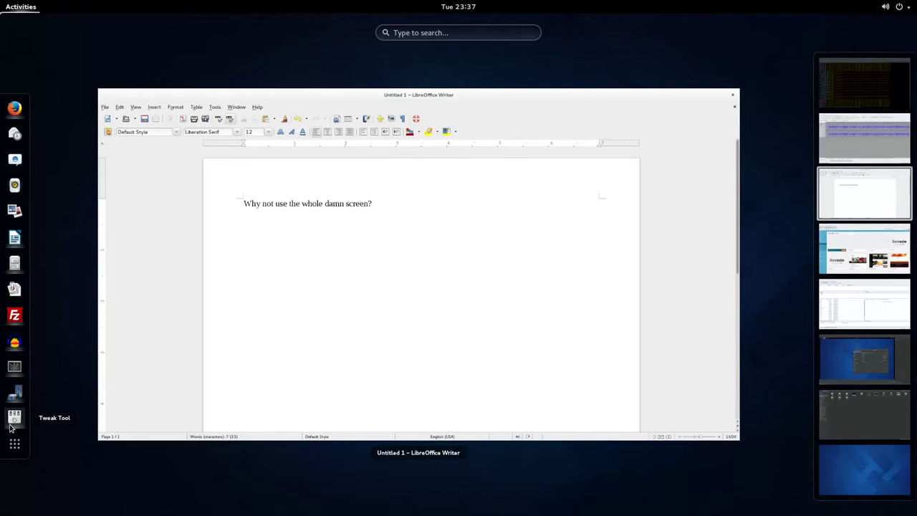
pyautogui.click(211, 265)
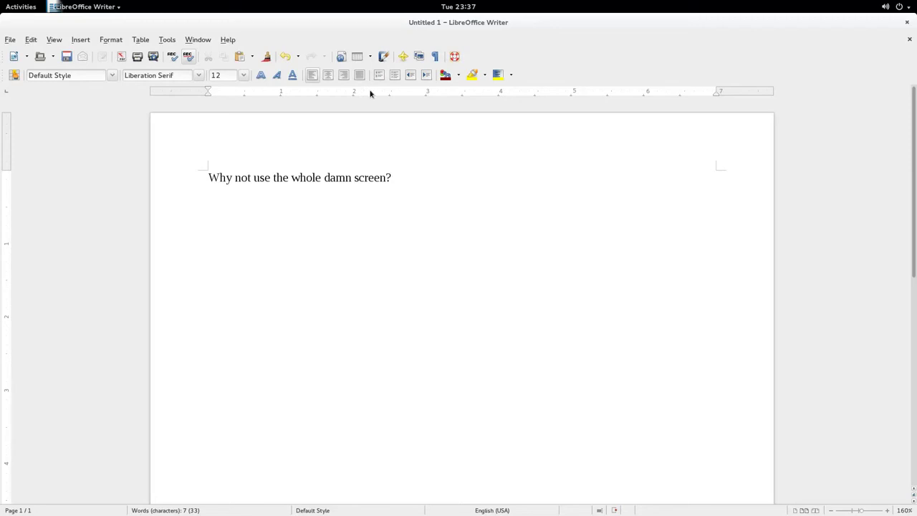
# Cycle the app switcher through the running apps, bringing Firefox then FileZilla forward
pyautogui.hotkey('alt', 'Tab')
pyautogui.hotkey('alt', 'Tab')
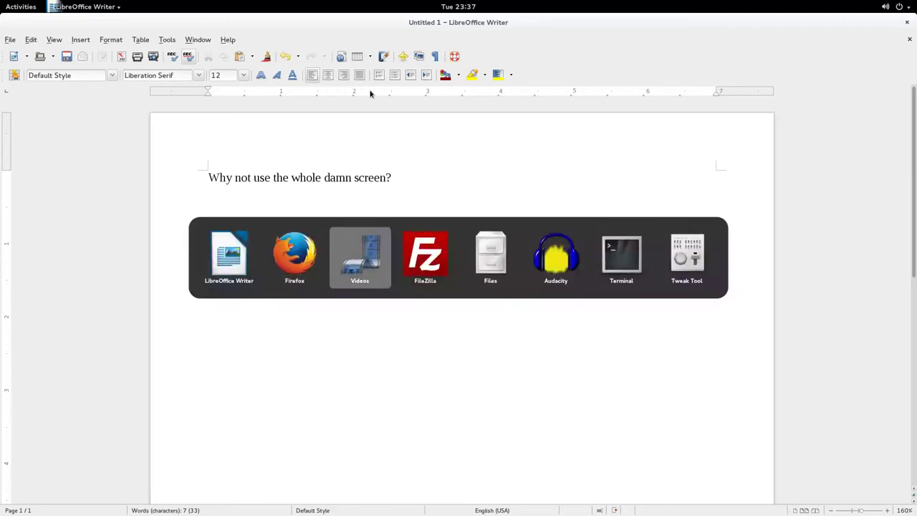
pyautogui.hotkey('alt', 'Tab')
pyautogui.hotkey('alt', 'Tab')
pyautogui.hotkey('alt', 'Tab')
pyautogui.hotkey('alt', 'Tab')
pyautogui.hotkey('alt', 'Tab')
pyautogui.hotkey('alt', 'Tab')
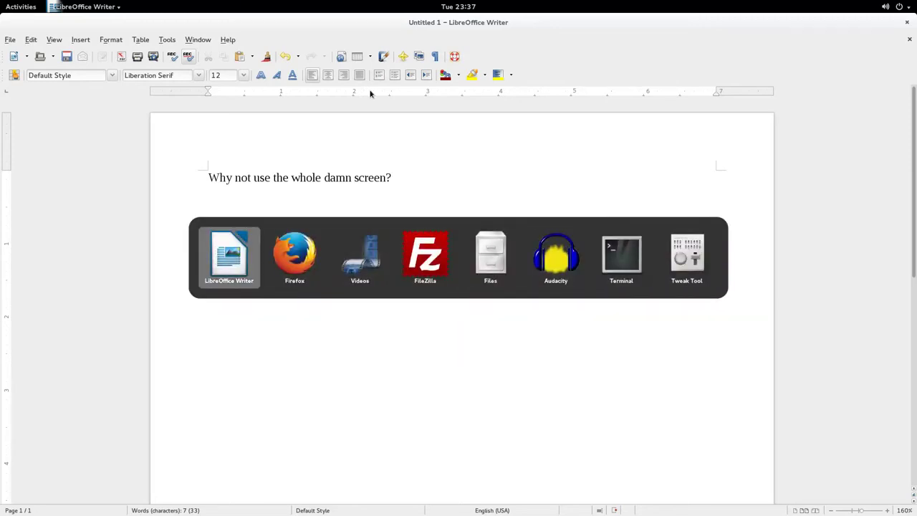
pyautogui.hotkey('alt', 'Tab')
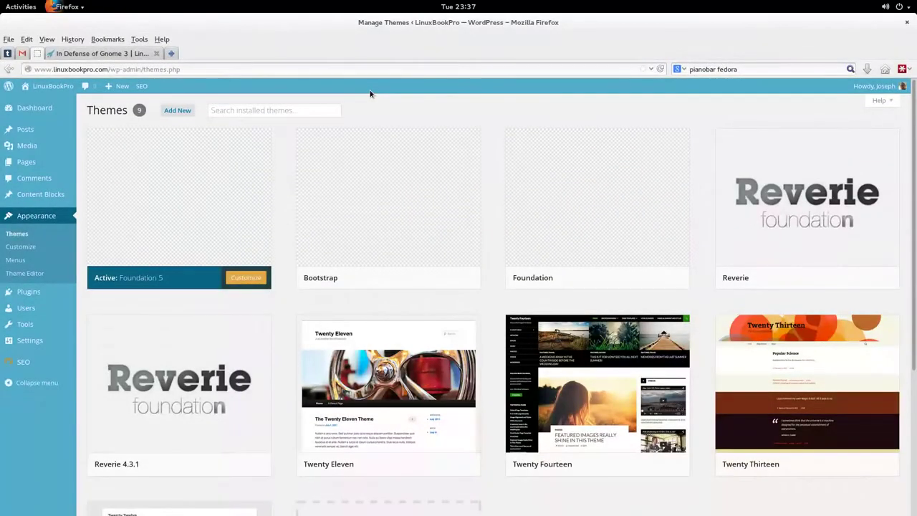
pyautogui.hotkey('alt', 'Tab')
pyautogui.hotkey('alt', 'Tab')
pyautogui.hotkey('alt', 'Tab')
pyautogui.hotkey('alt', 'Tab')
pyautogui.hotkey('alt', 'Tab')
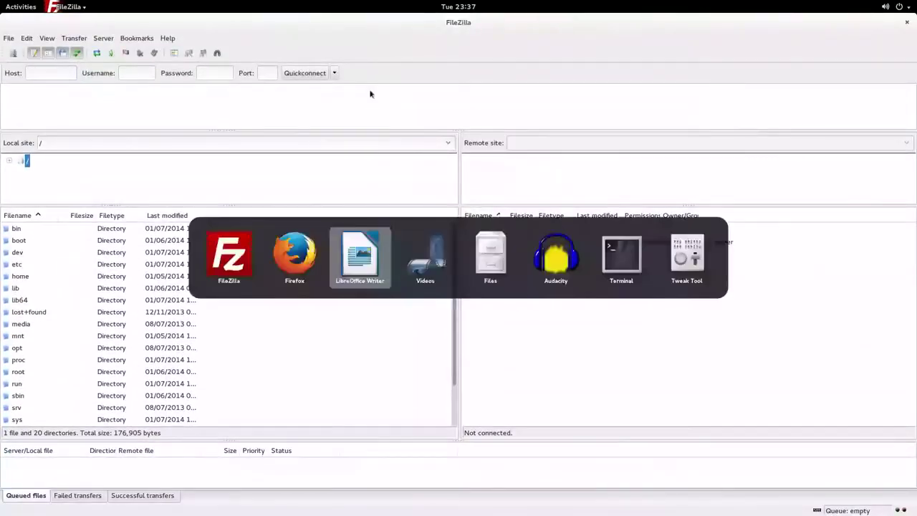
pyautogui.hotkey('alt', 'Tab')
# Switch on through Videos, Files, Firefox and Writer with the app switcher
pyautogui.hotkey('alt', 'Tab')
pyautogui.hotkey('alt', 'Tab')
pyautogui.hotkey('alt', 'Tab')
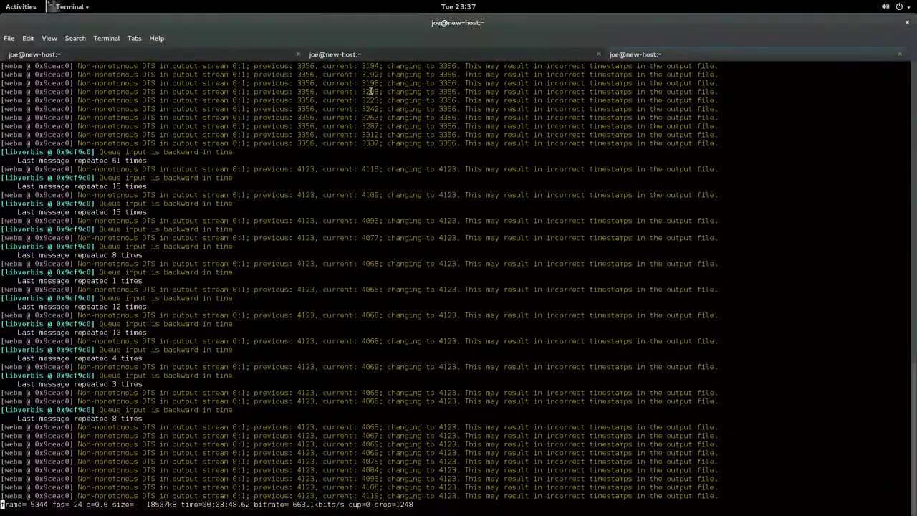
pyautogui.hotkey('alt', 'Tab')
pyautogui.hotkey('alt', 'Tab')
pyautogui.hotkey('alt', 'Tab')
pyautogui.hotkey('alt', 'Tab')
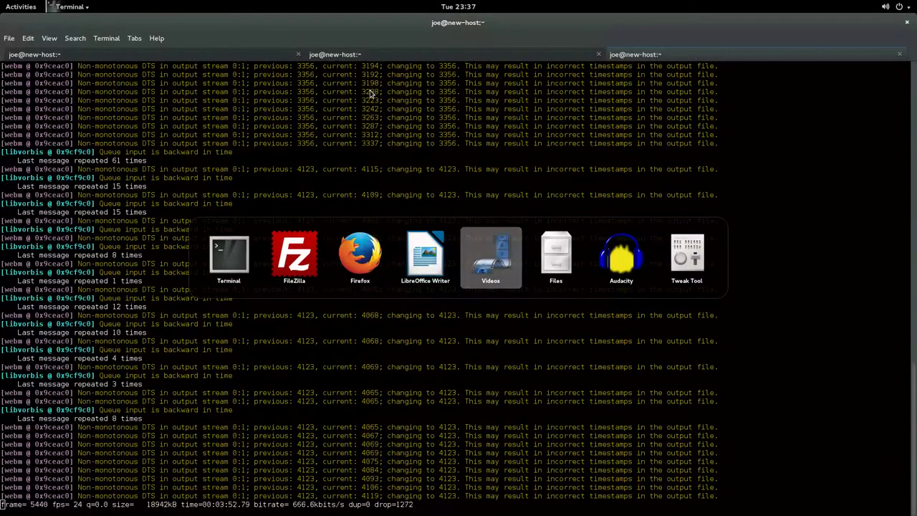
pyautogui.hotkey('alt', 'Tab')
pyautogui.hotkey('alt', 'Tab')
pyautogui.hotkey('alt', 'Tab')
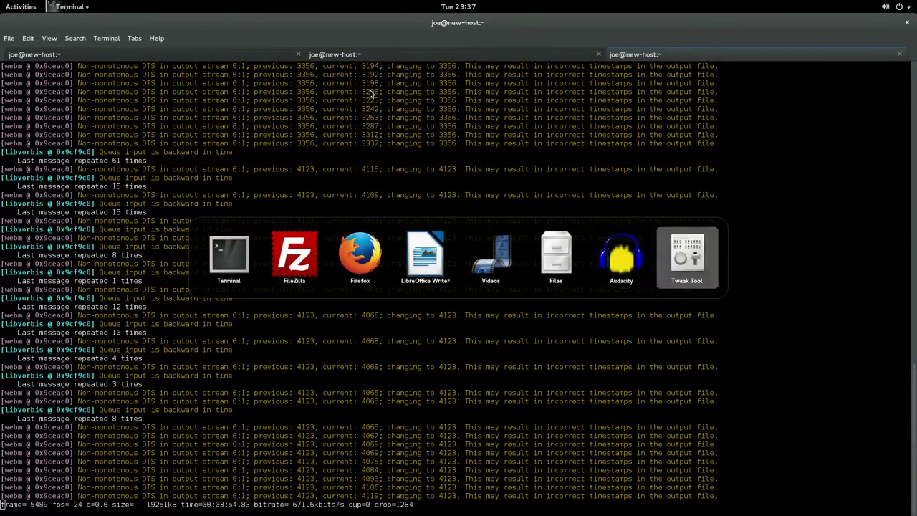
pyautogui.hotkey('alt', 'Tab')
pyautogui.hotkey('alt', 'Tab')
pyautogui.hotkey('alt', 'Tab')
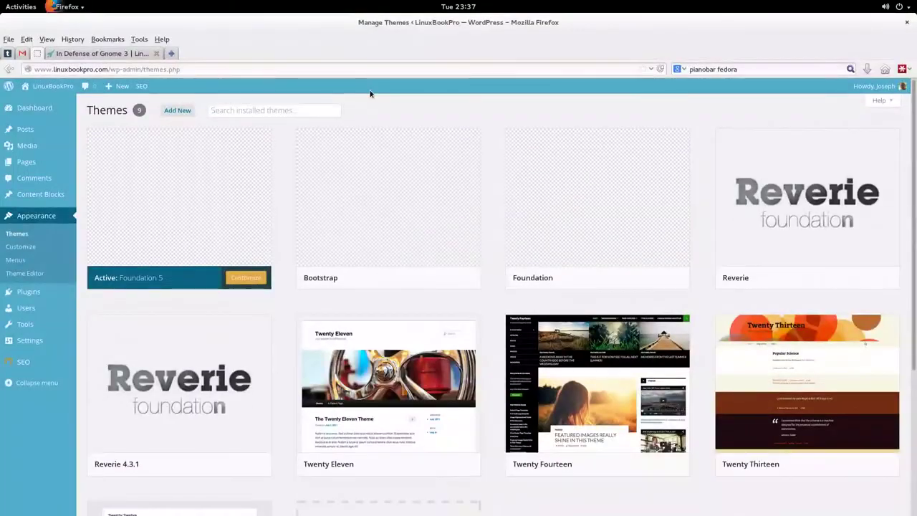
pyautogui.hotkey('alt', 'Tab')
pyautogui.hotkey('alt', 'Tab')
pyautogui.hotkey('alt', 'Tab')
pyautogui.hotkey('alt', 'Tab')
pyautogui.hotkey('alt', 'Tab')
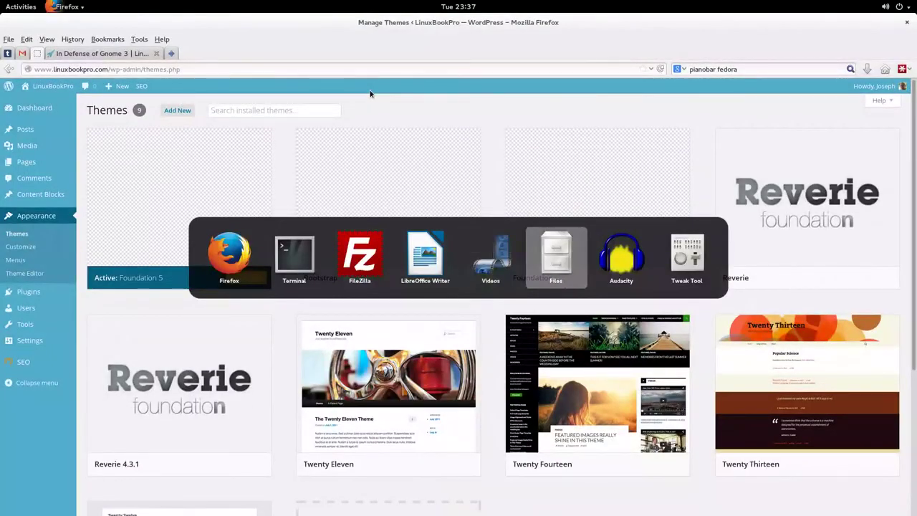
pyautogui.hotkey('alt', 'Tab')
pyautogui.hotkey('alt', 'Tab')
pyautogui.hotkey('alt', 'Tab')
pyautogui.hotkey('alt', 'Tab')
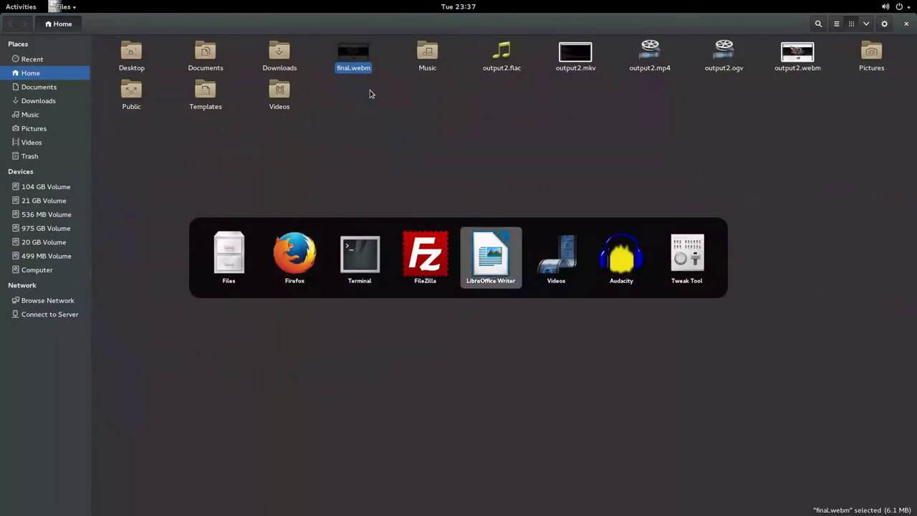
pyautogui.hotkey('alt', 'Tab')
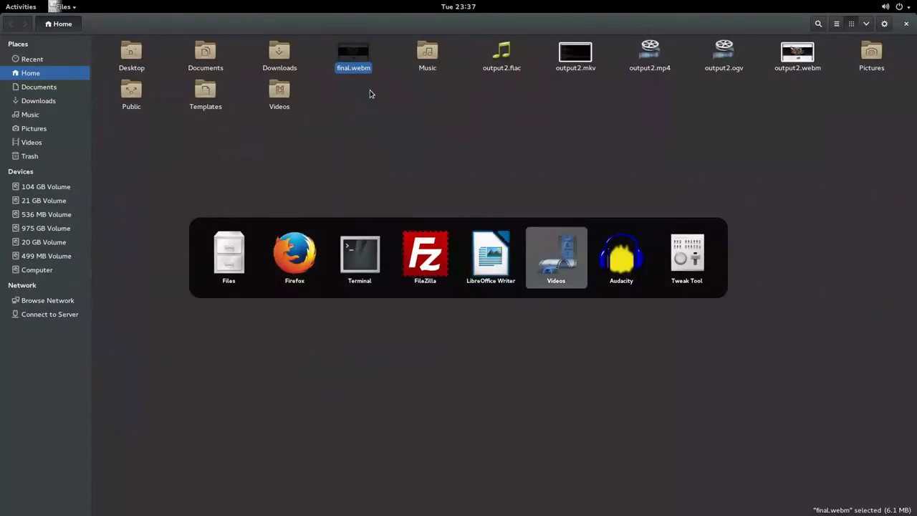
pyautogui.hotkey('alt', 'Tab')
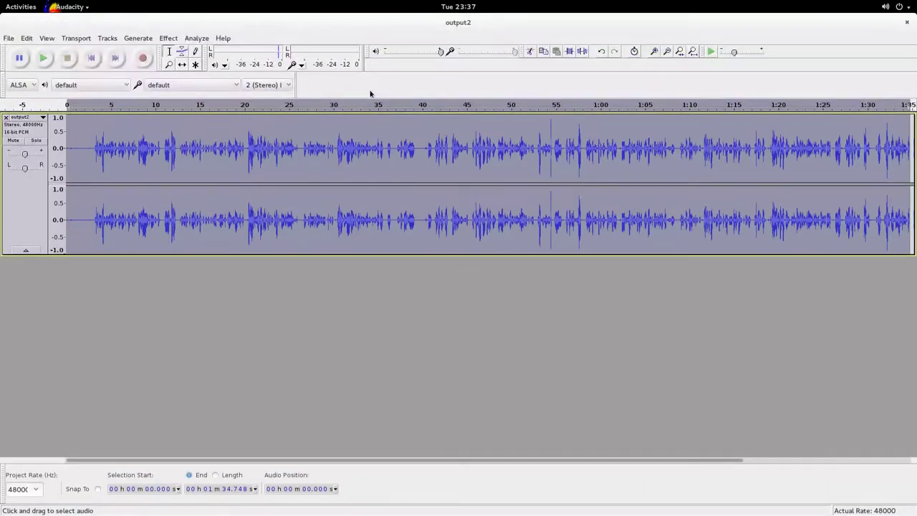
# Switch from Audacity to the Terminal showing the ffmpeg webm encode
pyautogui.hotkey('alt', 'Tab')
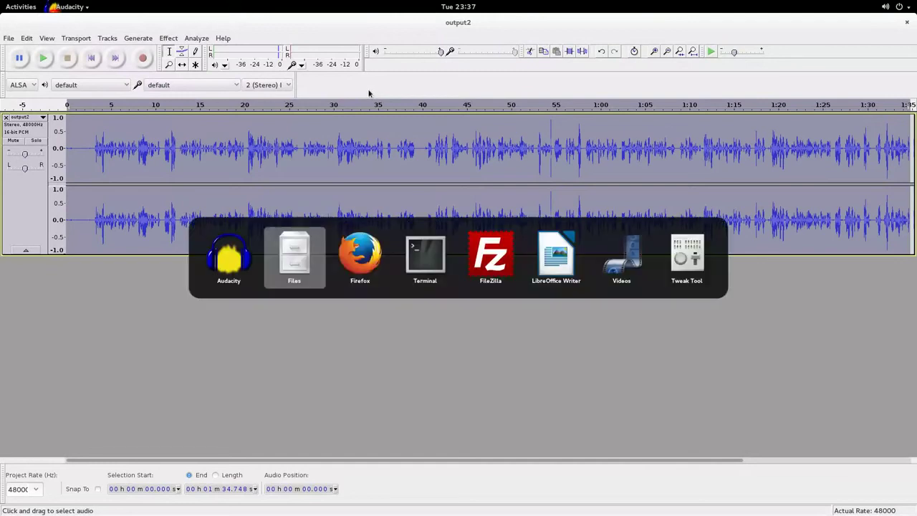
pyautogui.hotkey('alt', 'Tab')
pyautogui.hotkey('alt', 'Tab')
pyautogui.hotkey('alt', 'Tab')
pyautogui.hotkey('alt', 'Tab')
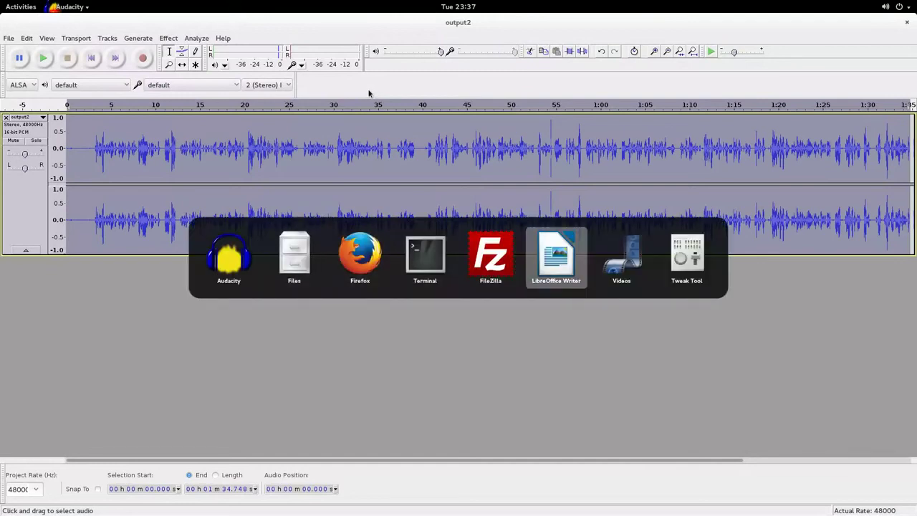
pyautogui.hotkey('alt', 'Tab')
pyautogui.hotkey('alt', 'Tab')
pyautogui.hotkey('alt', 'Tab')
pyautogui.hotkey('alt', 'Tab')
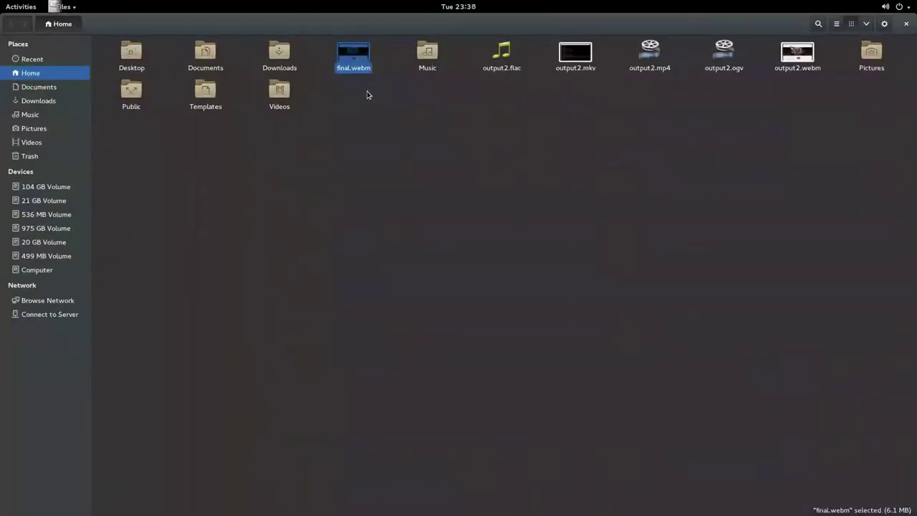
pyautogui.hotkey('alt', 'Tab')
pyautogui.hotkey('alt', 'Tab')
pyautogui.hotkey('alt', 'Tab')
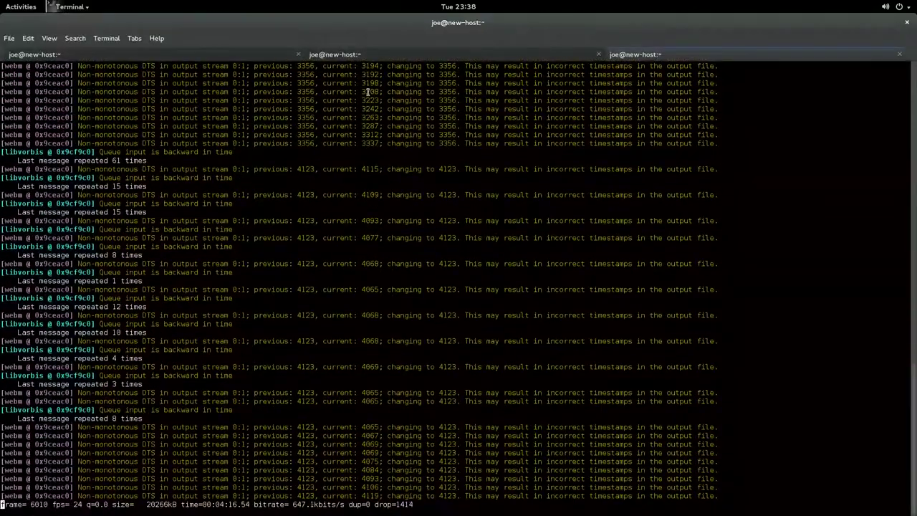